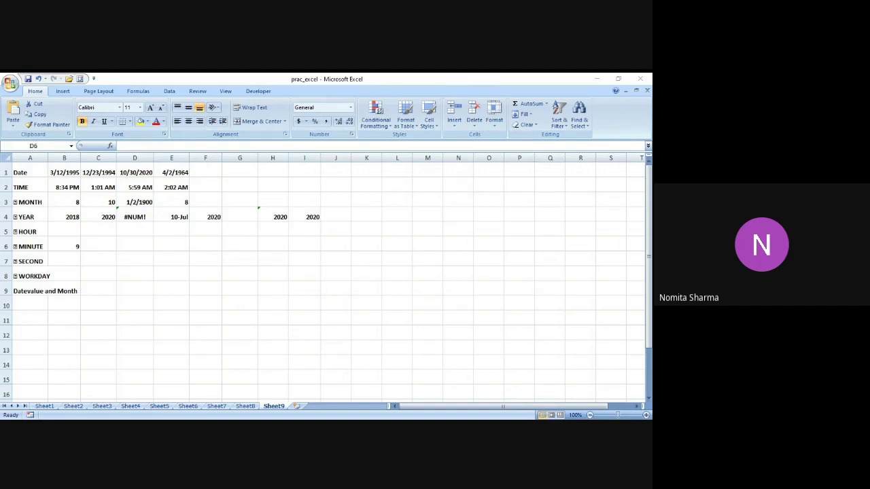
Enter =HOUR("4:04:23") in B5 so it returns 4
left_click(134, 246)
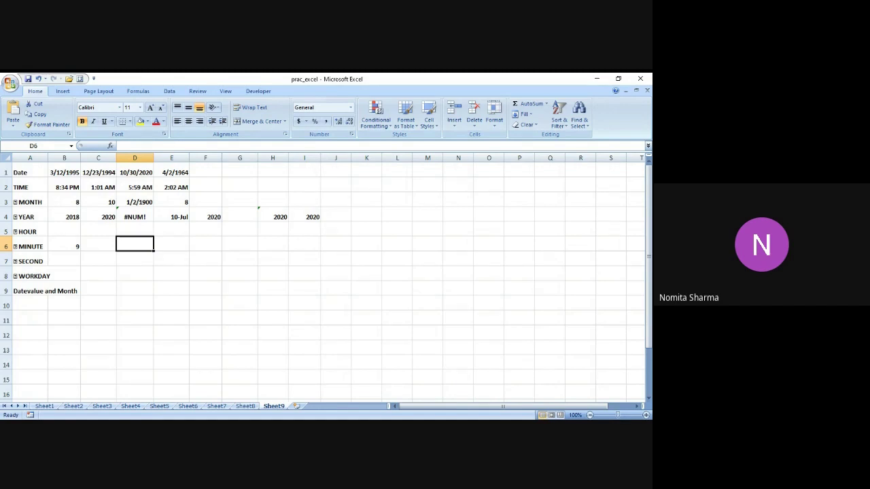
key("alt+Tab")
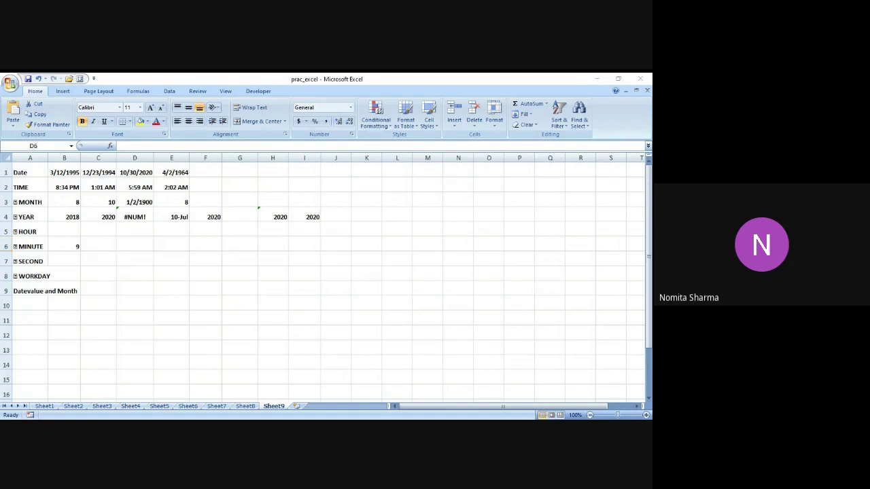
key("alt+Tab")
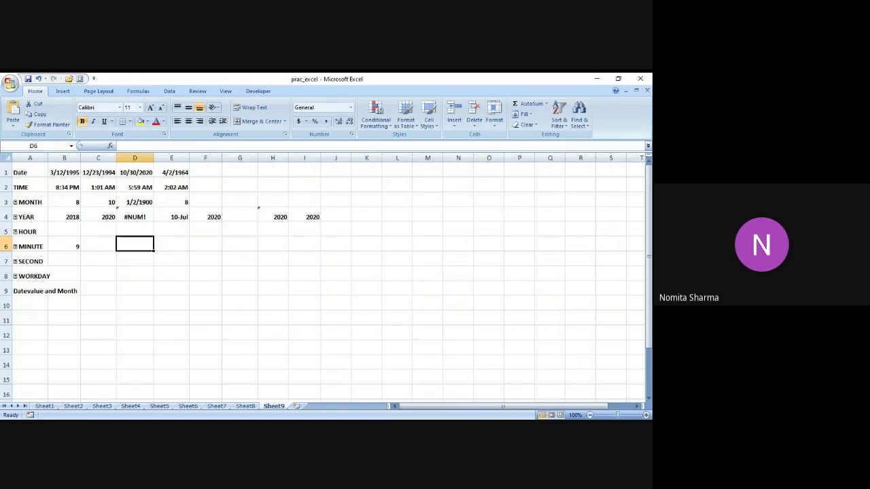
left_click(134, 232)
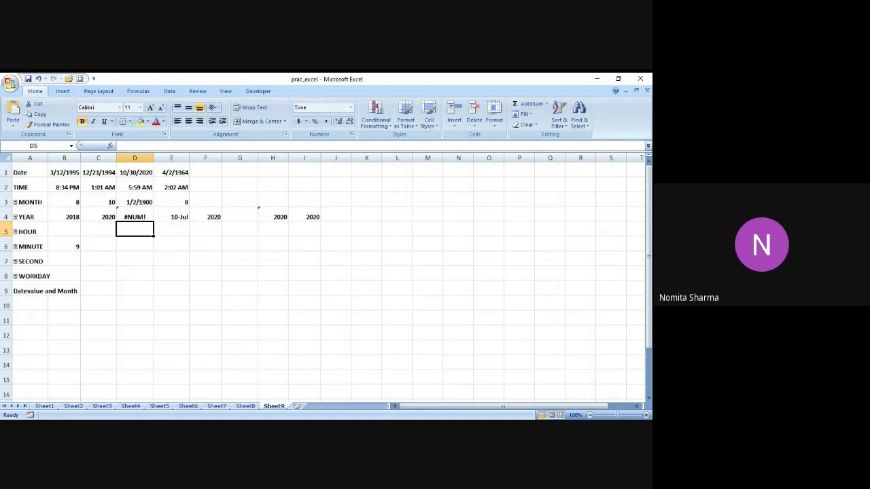
key("Left")
key("Left")
type("=")
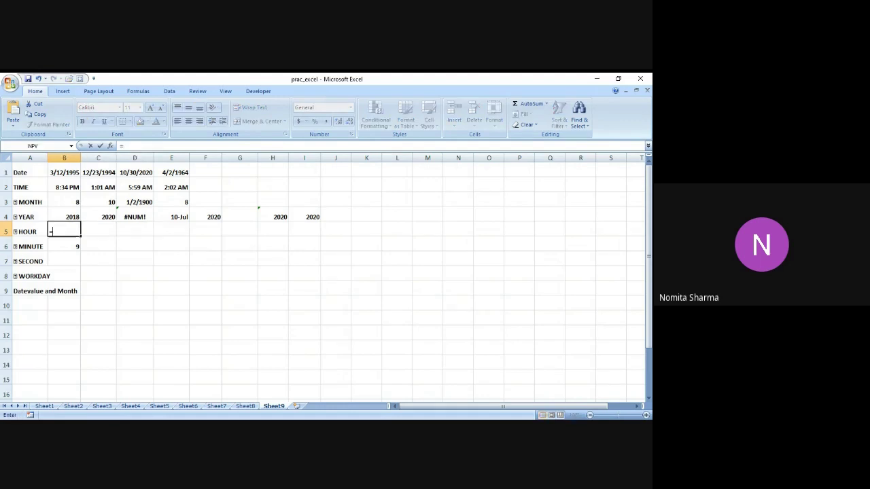
type("hou")
type("r(")
type("\"4:04:")
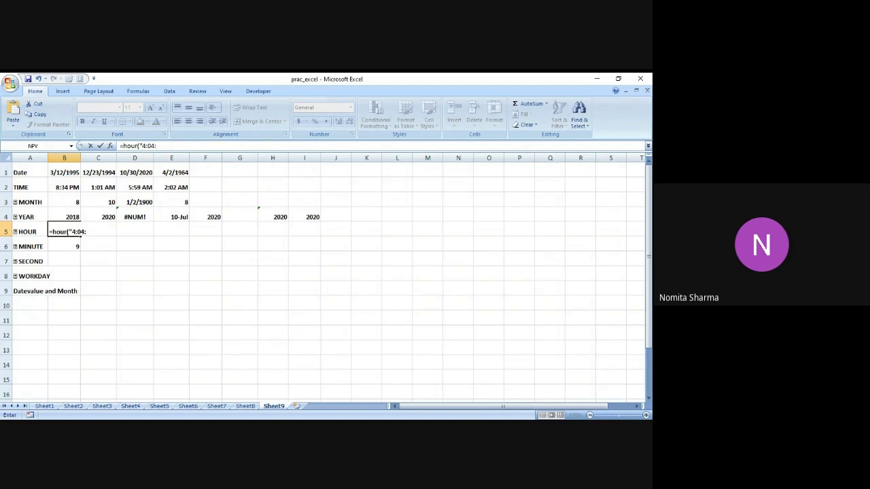
type("23\")")
key("Return")
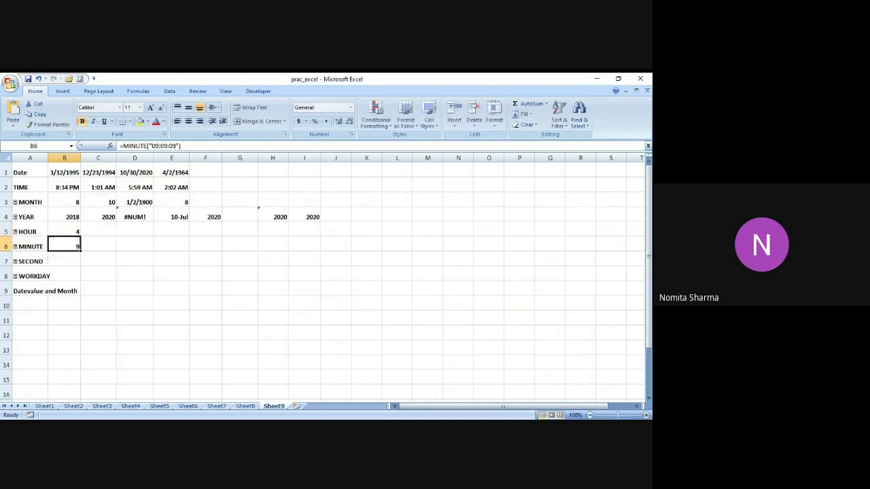
Enter =HOUR("05:09:34") in C5 to get 5, comparing it with B5's formula
left_click(64, 232)
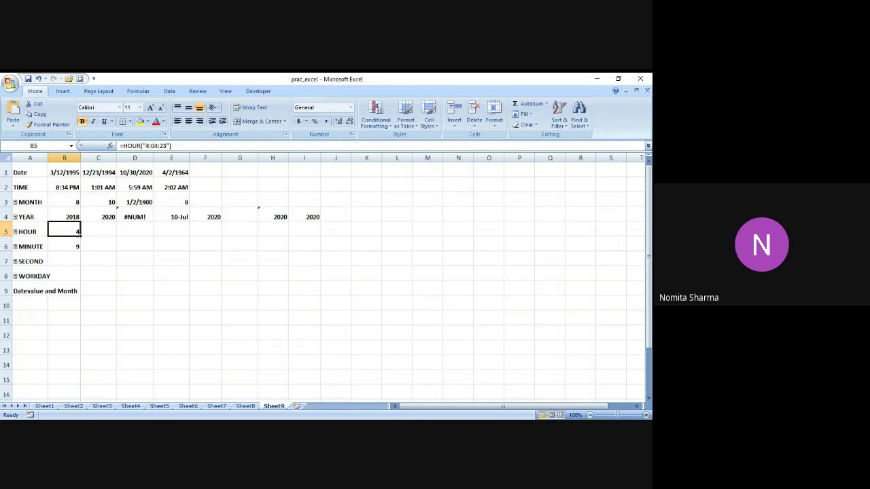
left_click(98, 232)
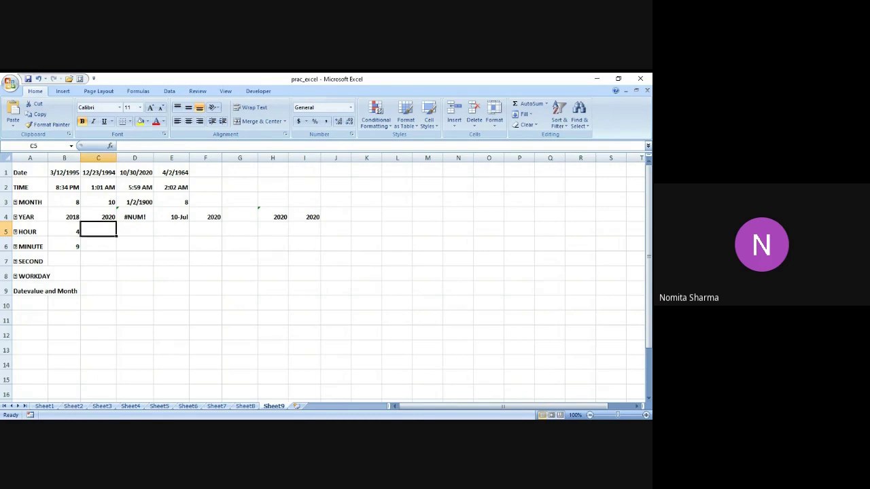
type("=ho")
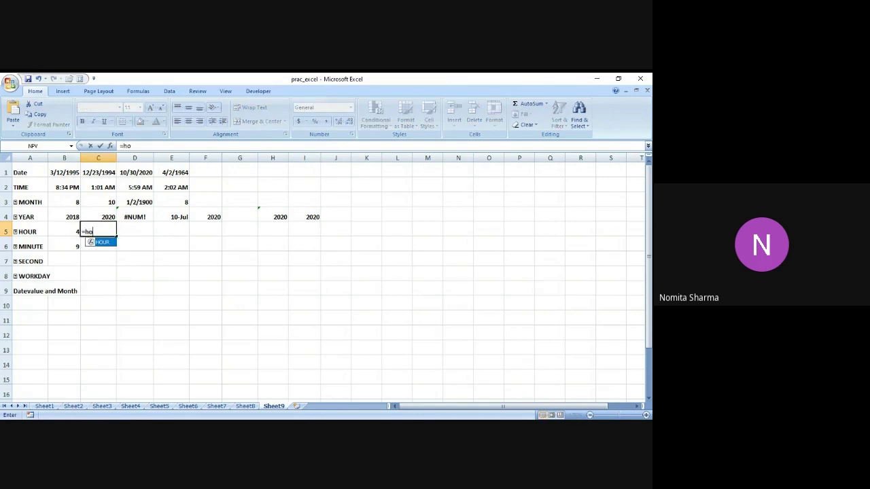
type("ur")
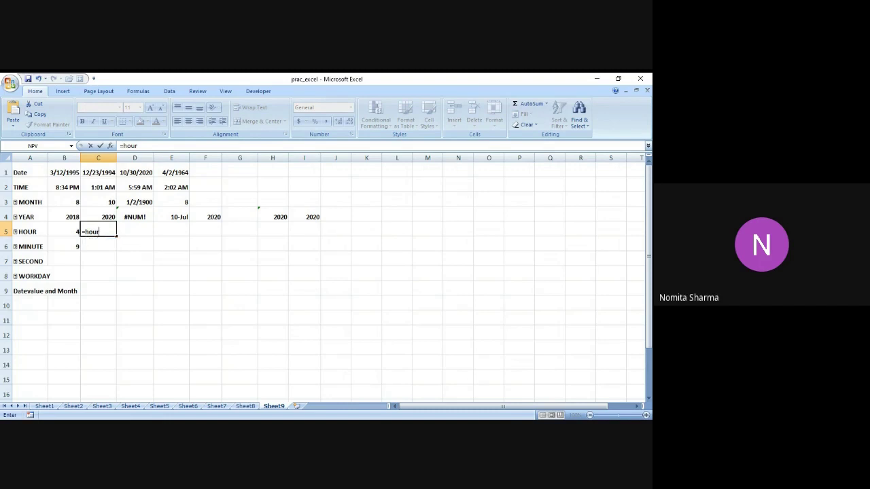
type("(")
type("\"05:09:34\"")
key("Return")
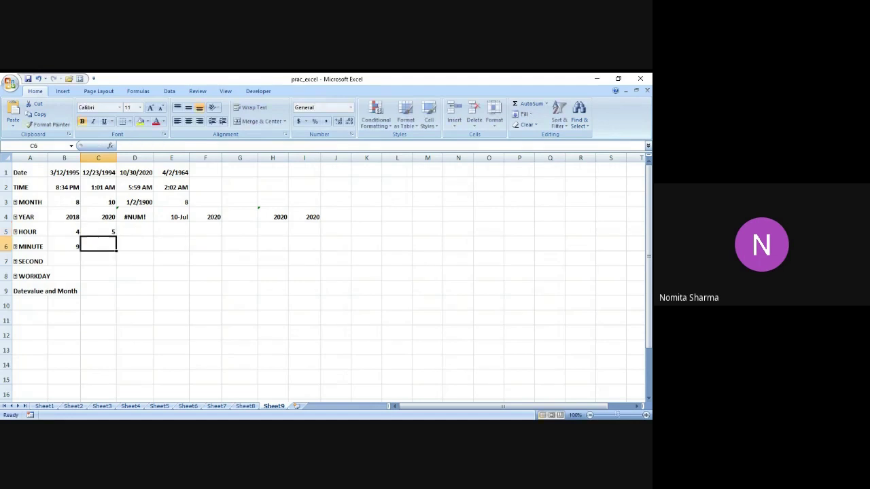
left_click(98, 232)
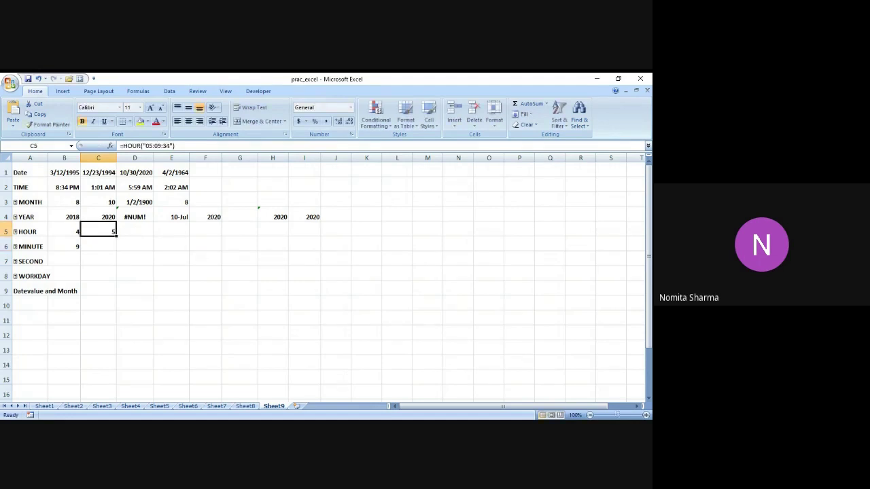
left_click(63, 231)
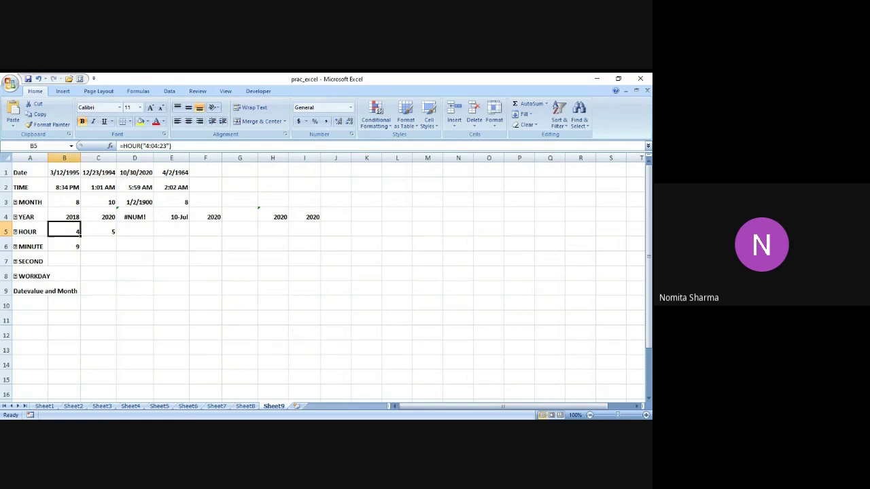
left_click(113, 231)
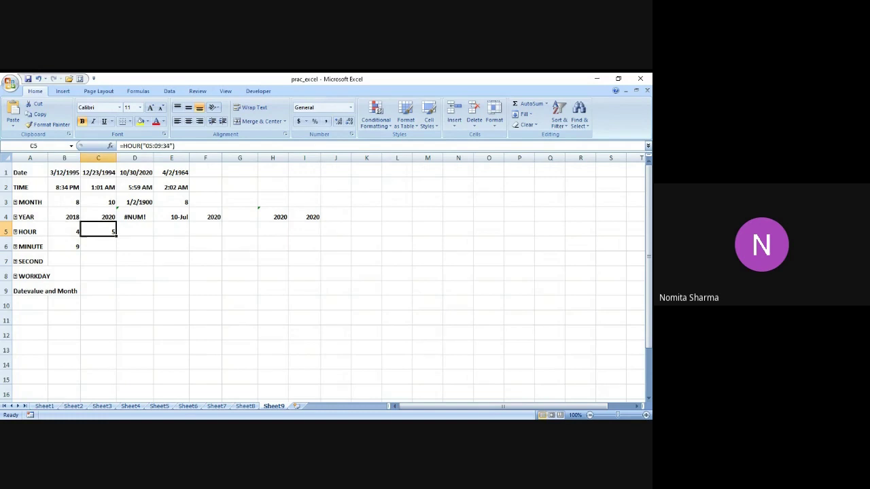
Enter =MINUTE("09:09:09") in C6 and =MINUTE("06:03:45") in D6, returning 9 and 3
left_click(135, 232)
left_click(98, 231)
left_click(98, 246)
type("=m")
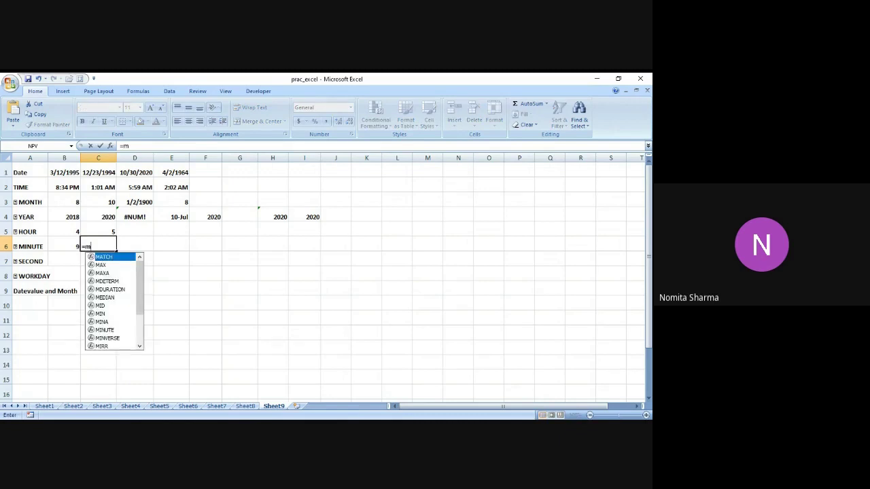
type("inute")
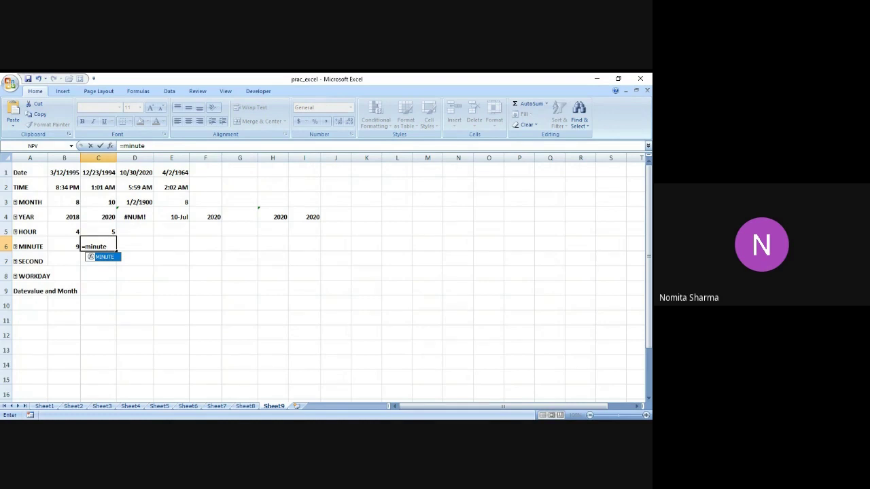
type("(")
type("\"")
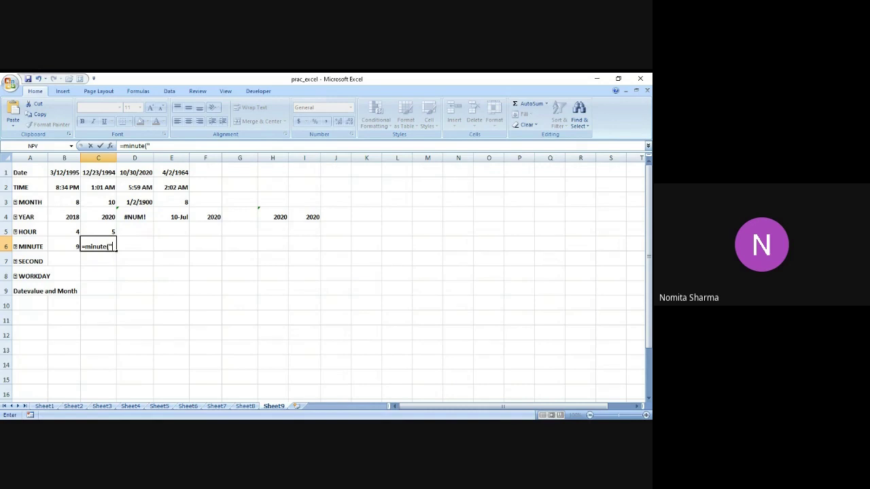
type("09:09:09")
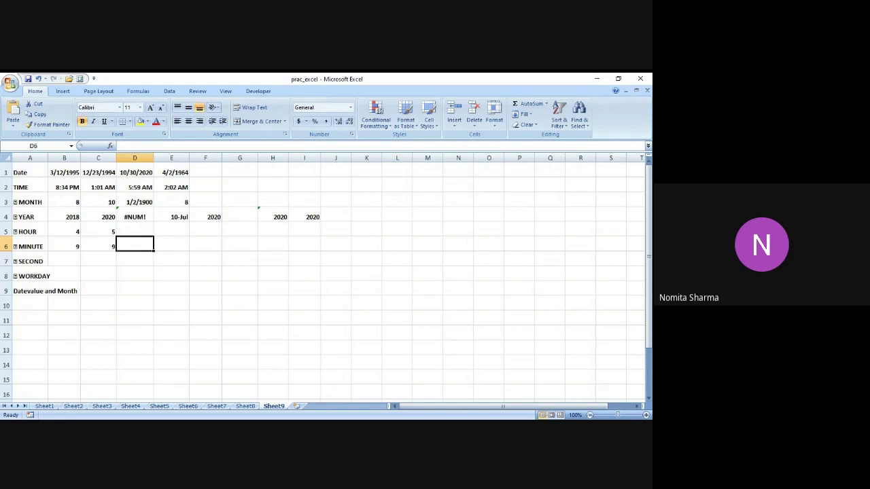
type("=mi")
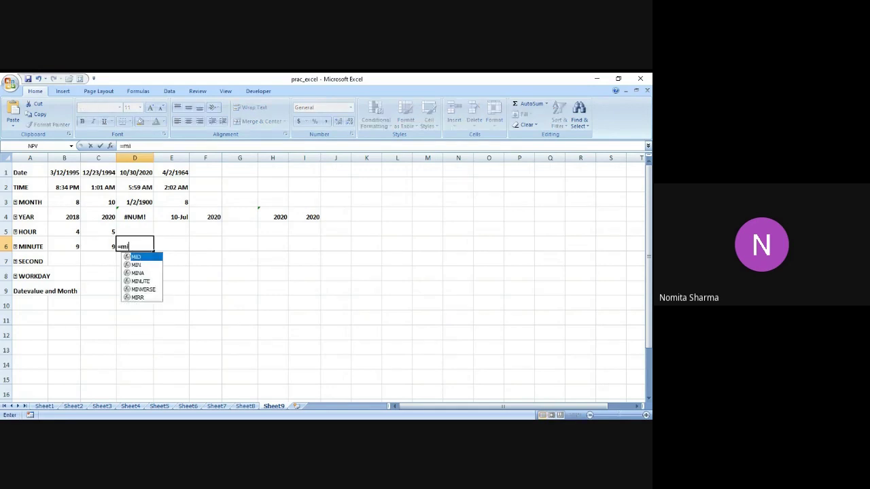
type("nute(")
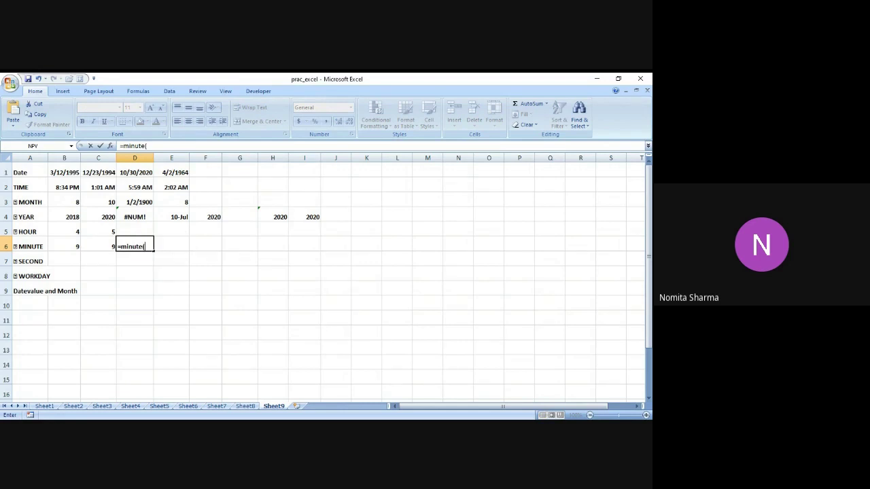
type("\"06:03:45\")")
key("ctrl+Return")
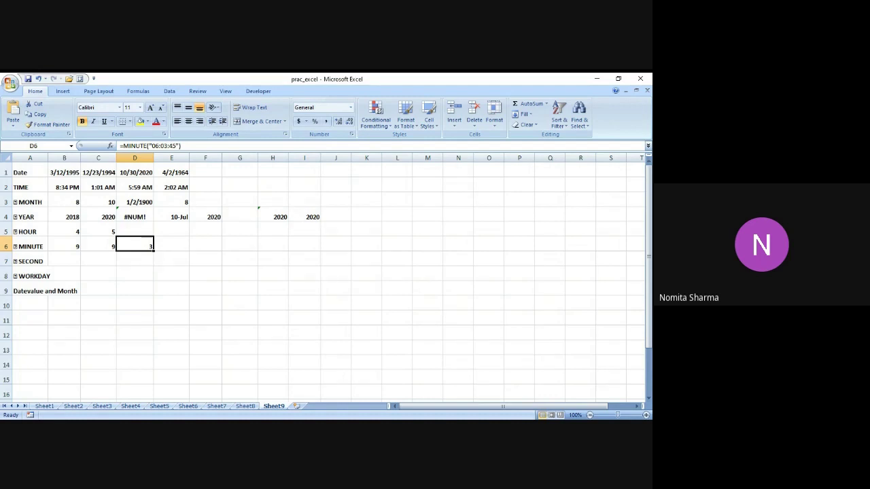
key("Down")
Enter =SECOND("09:09:23") in B7 so it returns 23
key("Left")
key("Left")
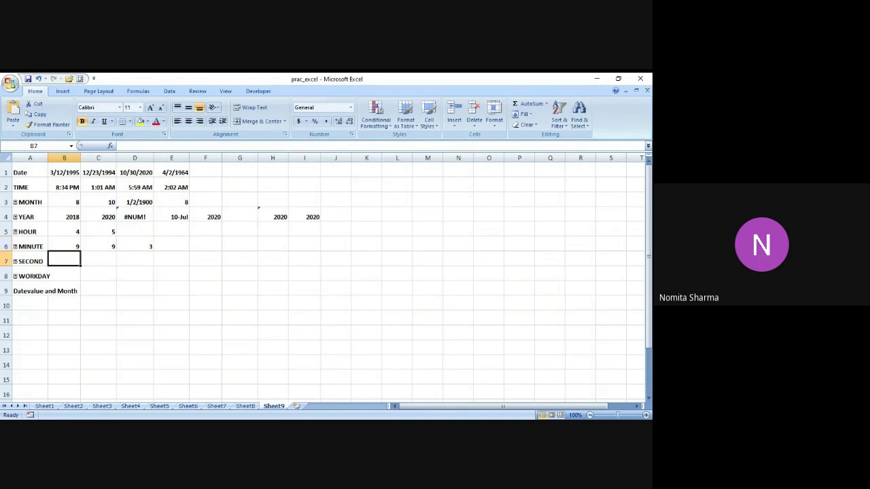
type("=second")
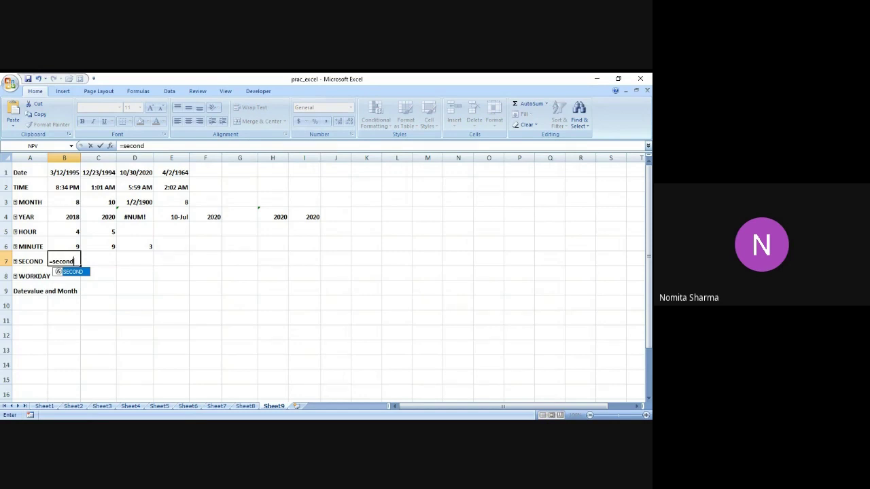
type("(")
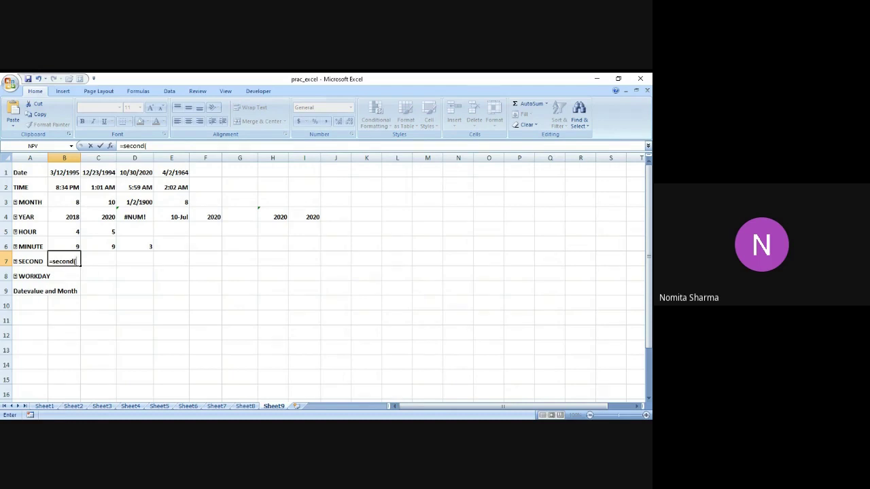
type("\"09:09:23")
key("Return")
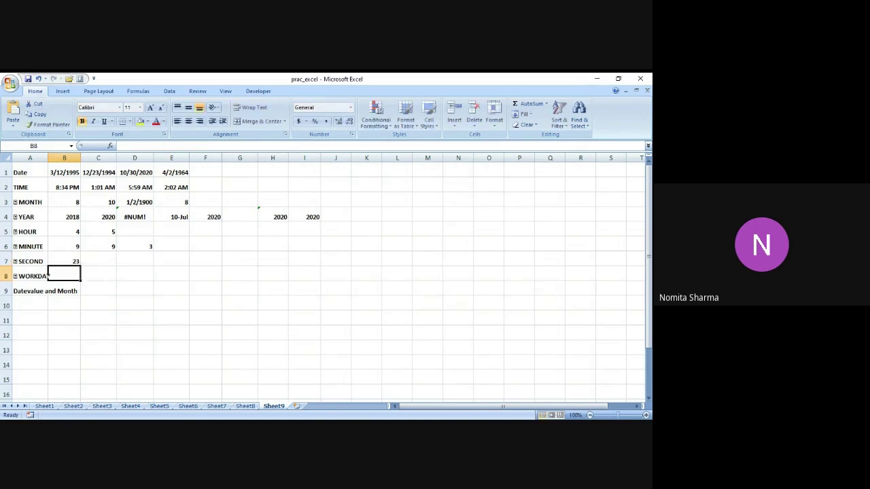
key("Up")
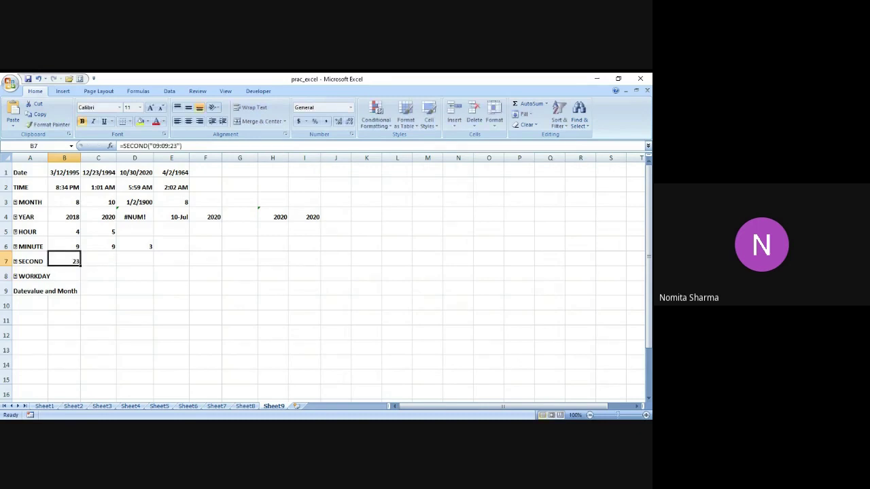
Add =SECOND("04:09:45") in C7 and =SECOND("06:04:12") in D7, giving 45 and 12
left_click(97, 261)
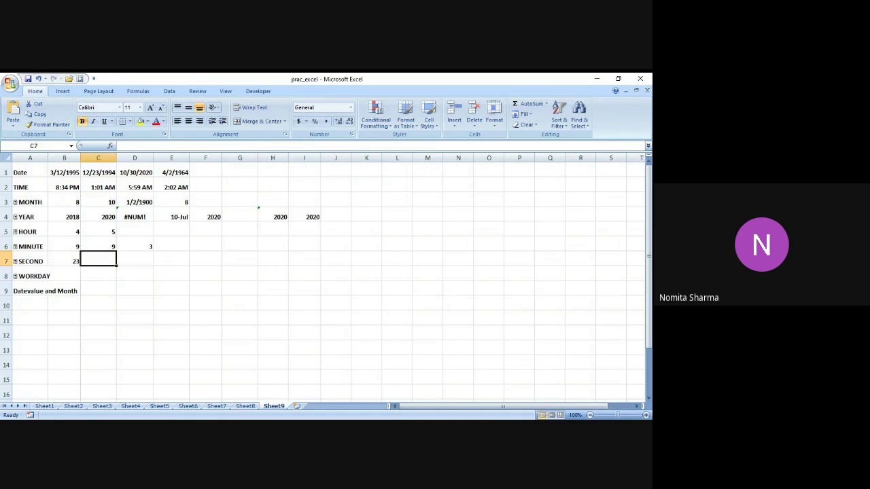
type("=seco")
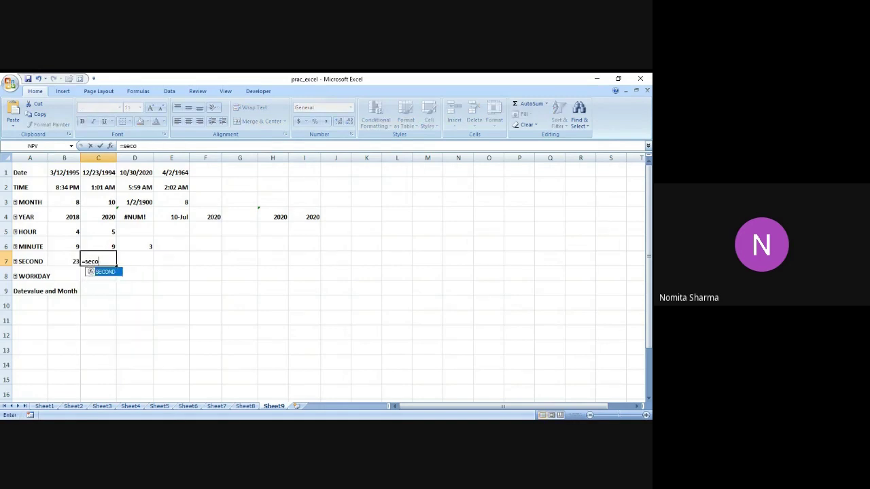
type("nd(\"")
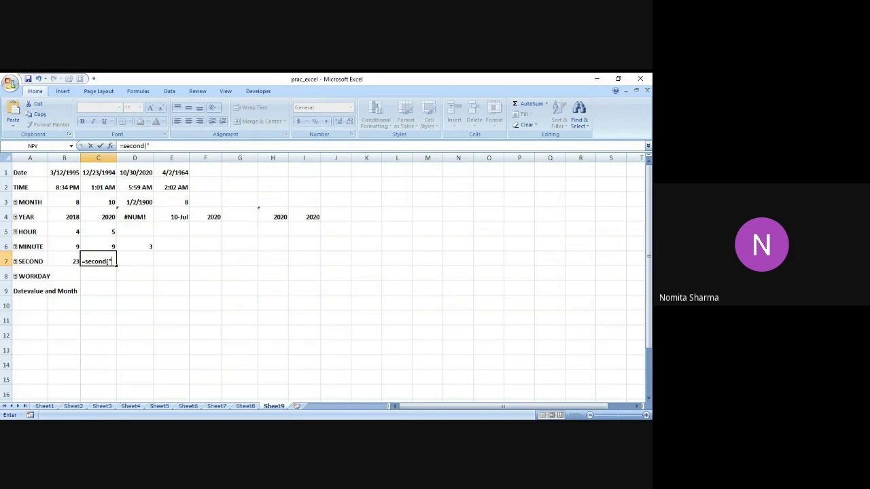
type("04:09:45\")")
key("ctrl+Return")
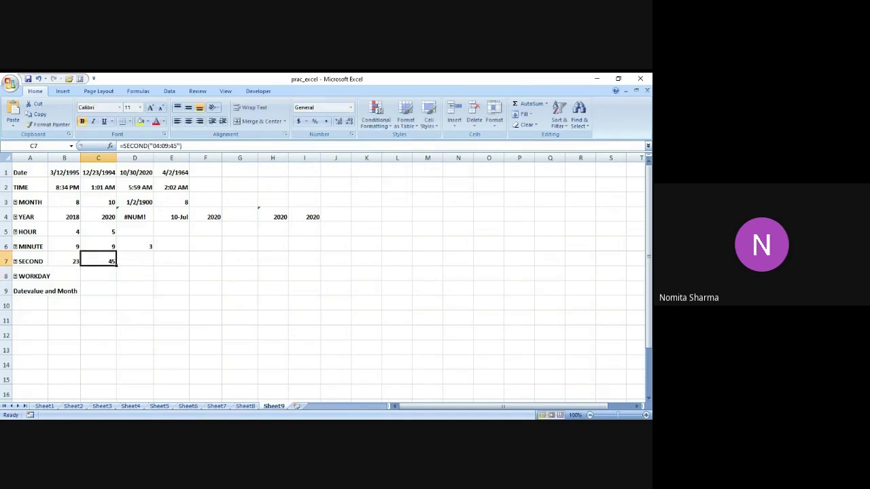
left_click(135, 261)
type("=seco")
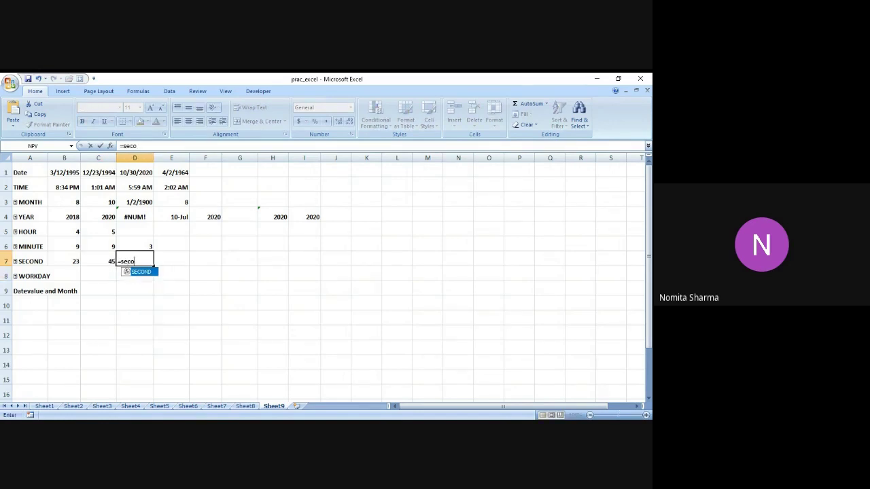
type("nd(")
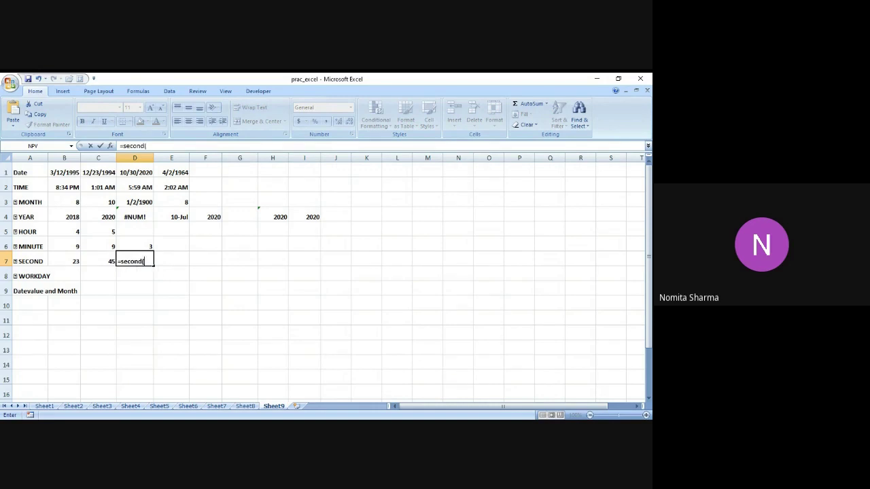
type("\"06:04:12\"")
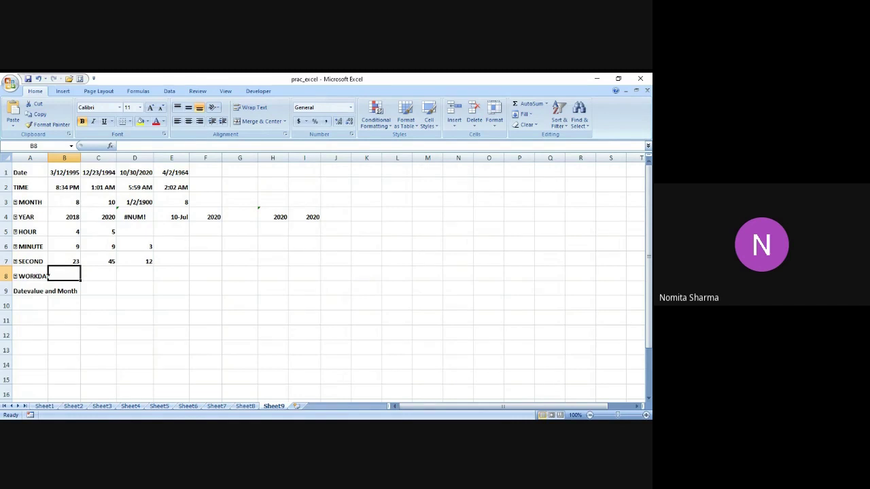
left_click(47, 292)
Label A10 'Start date' and enter 11/1/2020 in B10
key("Return")
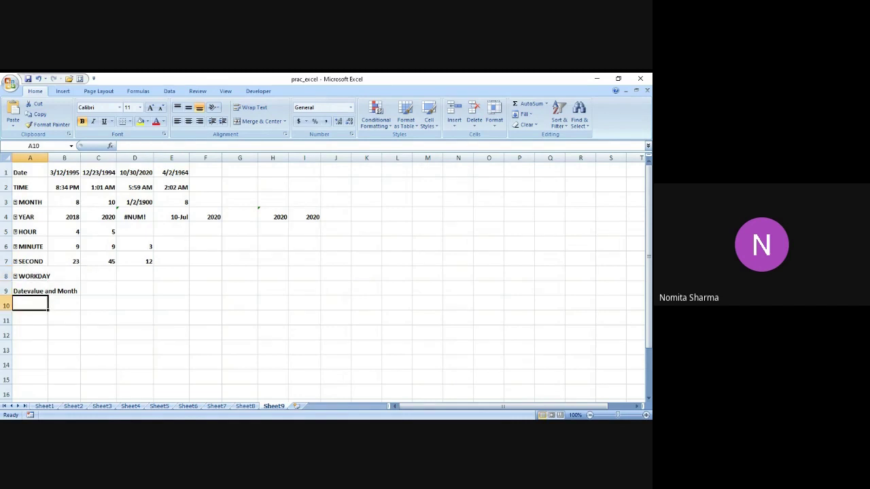
type("Start ")
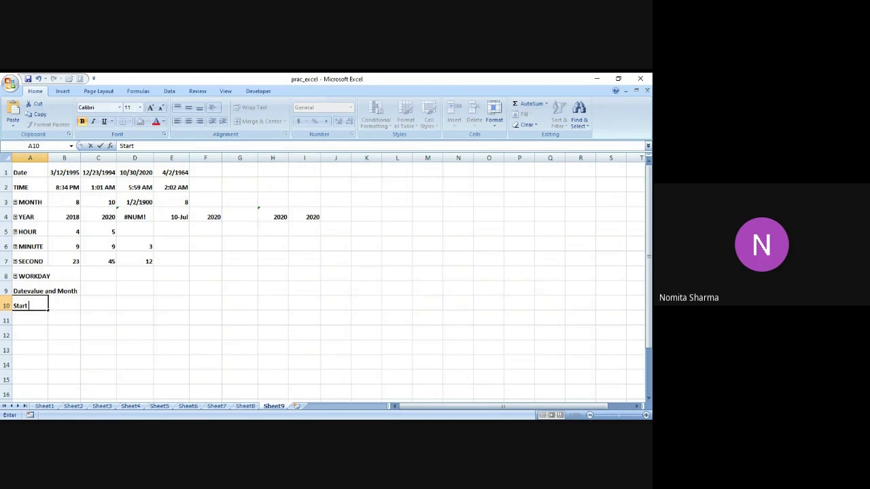
type("date")
key("Tab")
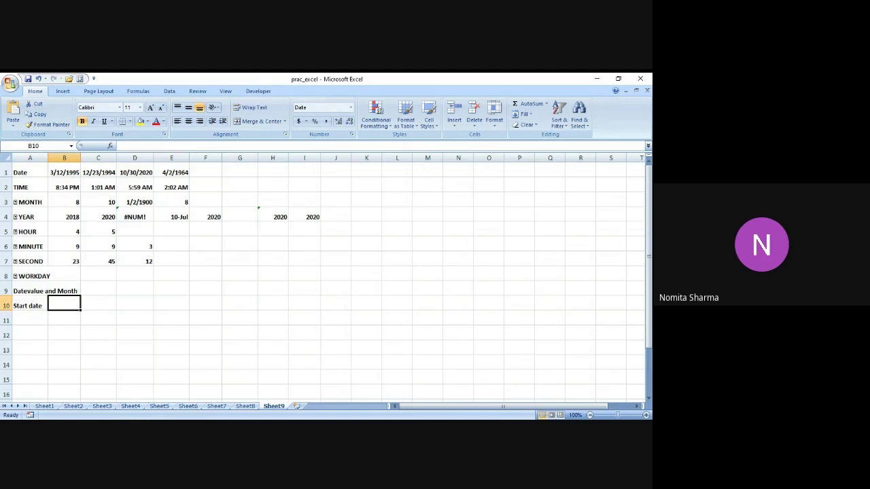
type("09/")
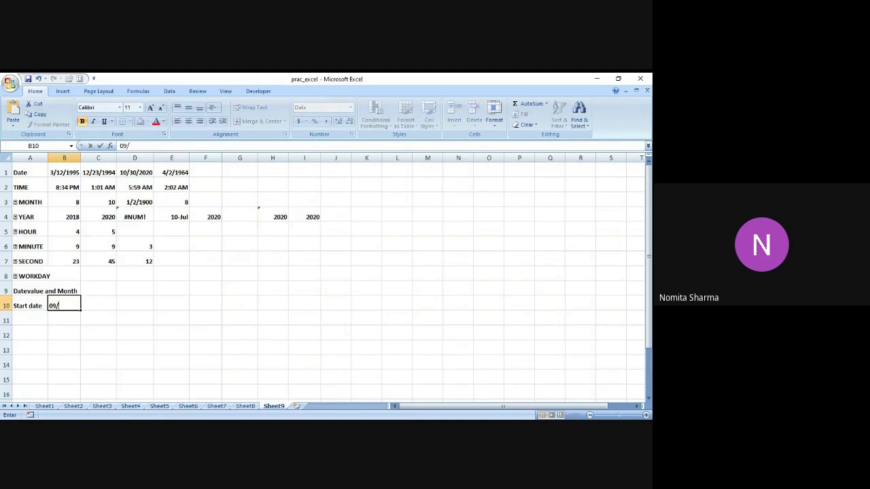
key("BackSpace")
key("BackSpace")
key("BackSpace")
type("11/1/2020")
key("Return")
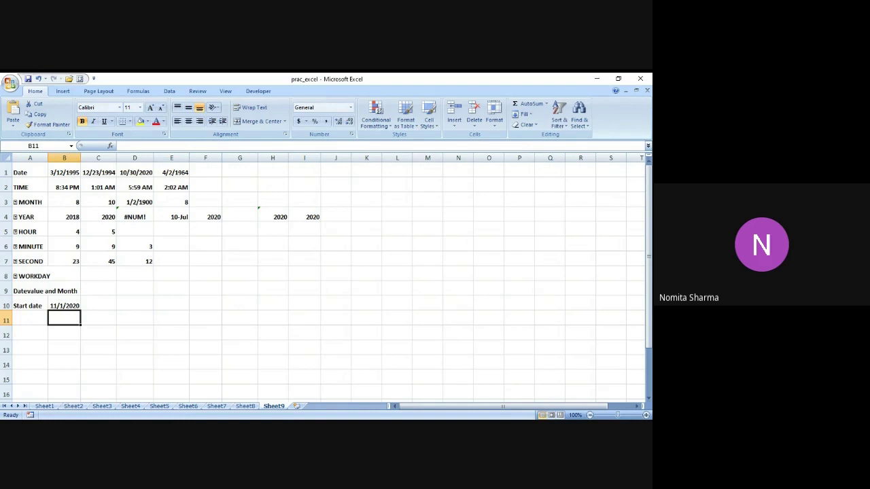
Label A11 'Project days' with 35 in B11, and type 'Holidays' in E10
type("Pr")
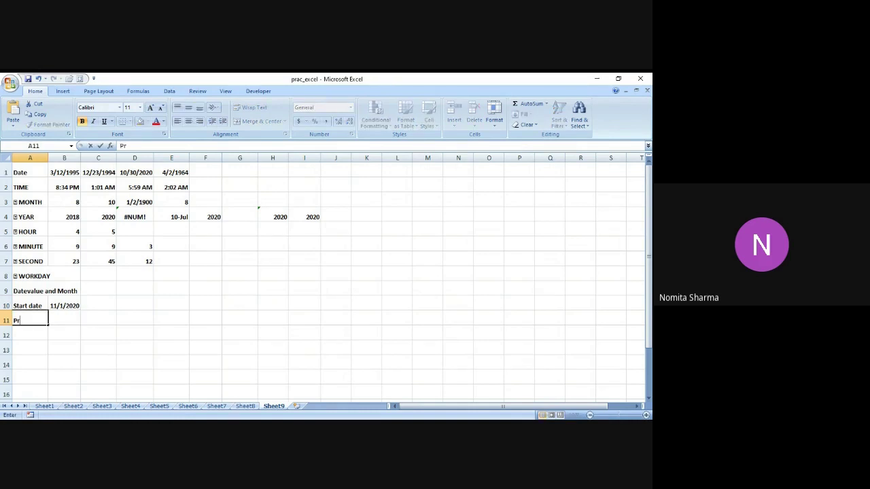
type("oduction daya")
key("ctrl+Return")
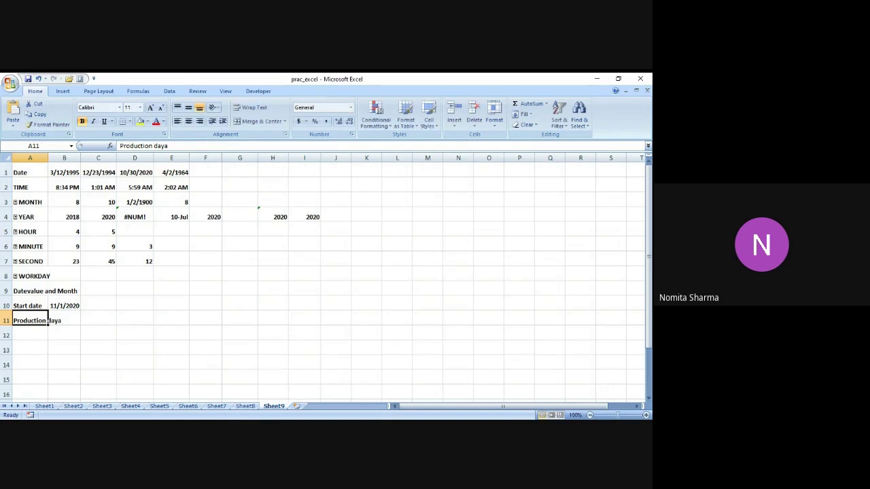
type("Proje")
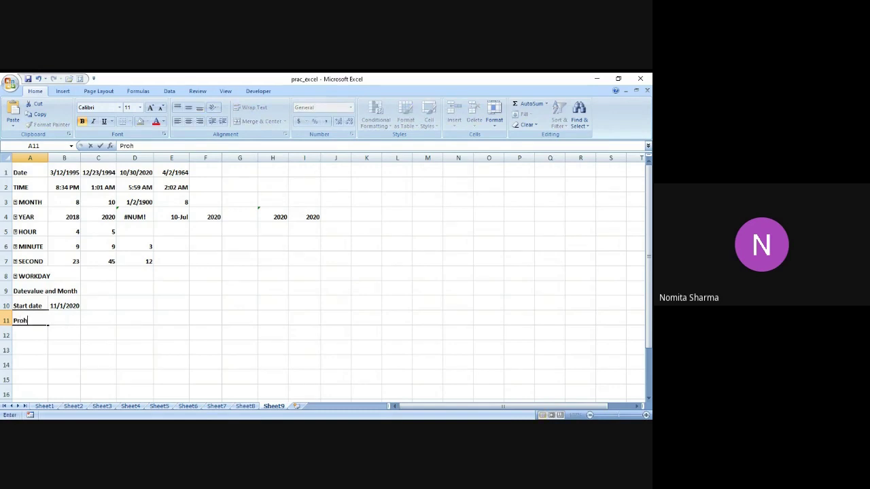
type("ct days")
key("Tab")
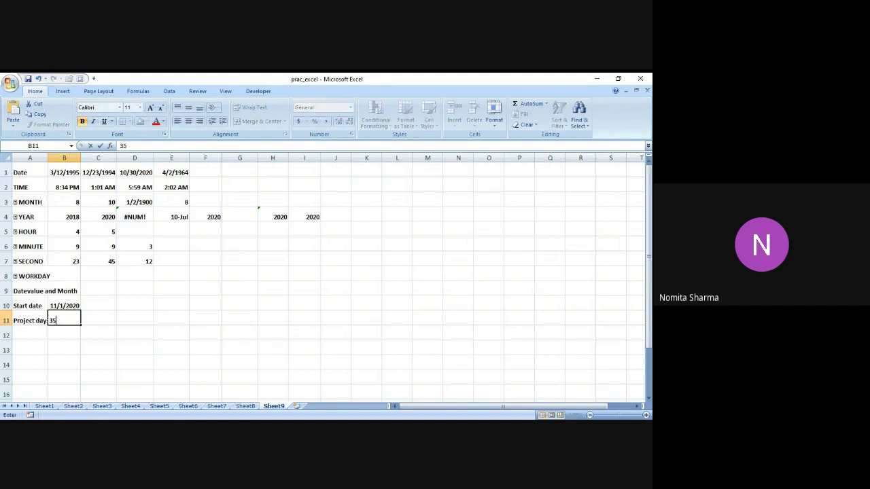
key("Return")
key("Up")
key("Up")
key("Up")
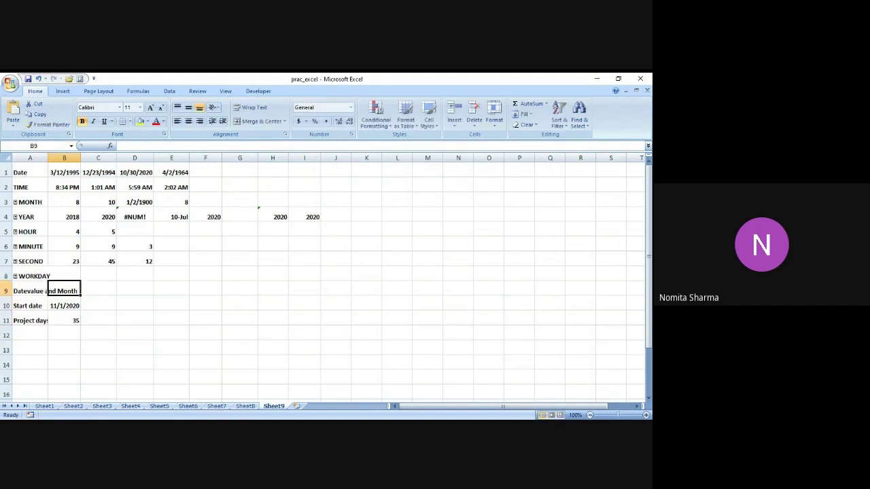
key("Right")
key("Down")
key("Right")
key("Right")
type("Holiday")
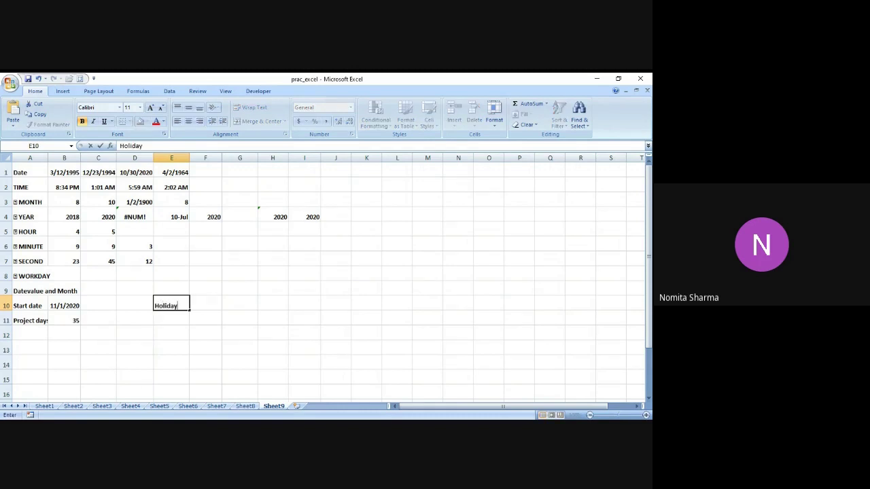
type("s")
Enter holidays 11/15/2020, 11/16/2020, 12/31/2020, 12/15/2020 and 12/25/2020 in E11:E15
key("Return")
type("1")
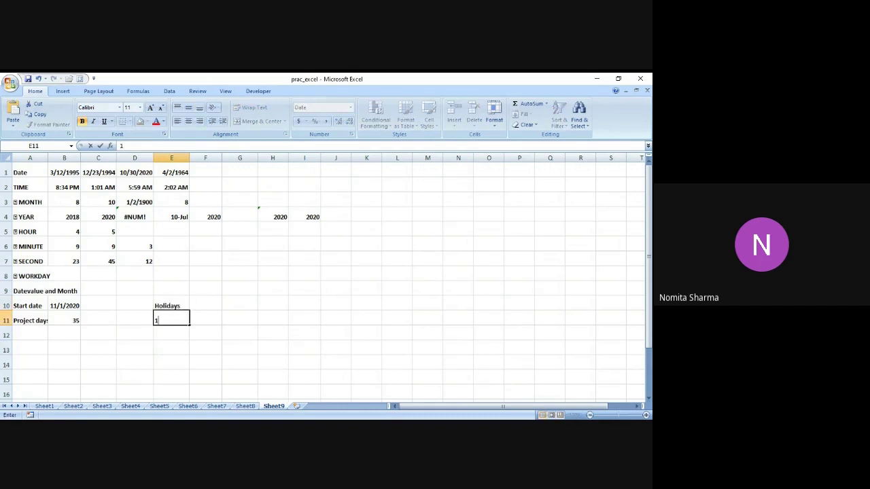
type("1/15/2020")
key("Return")
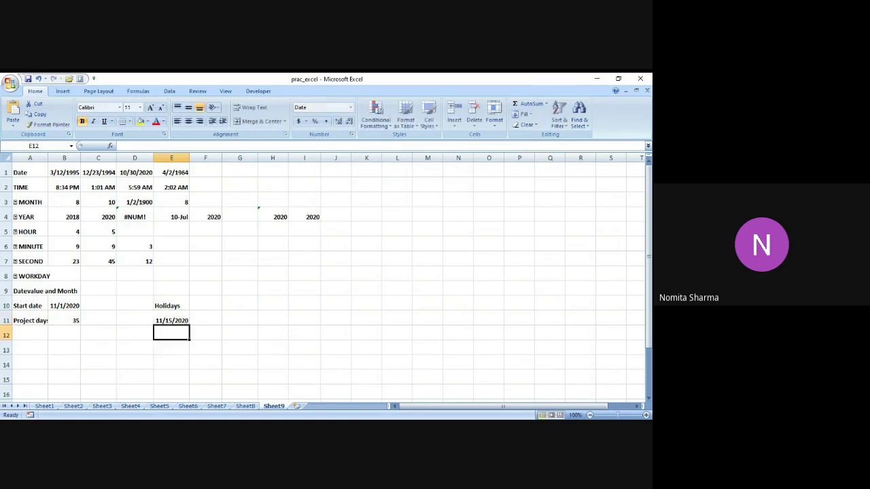
type("11/")
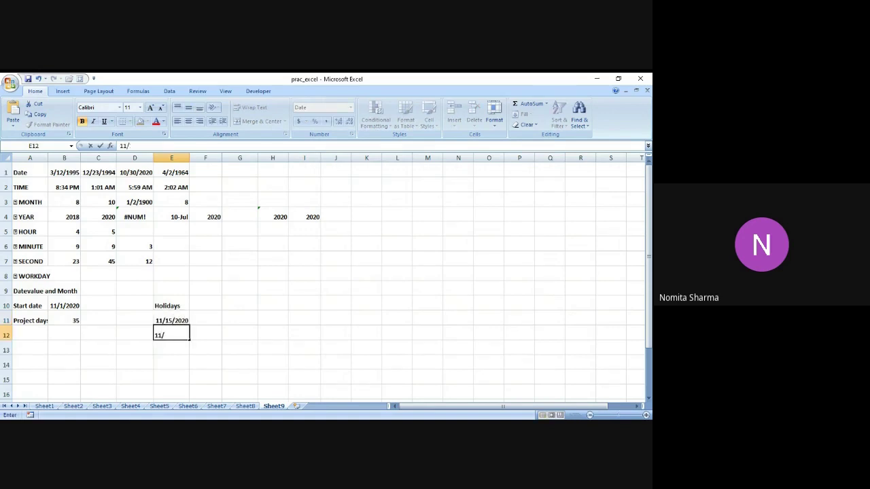
type("16/2020")
key("Return")
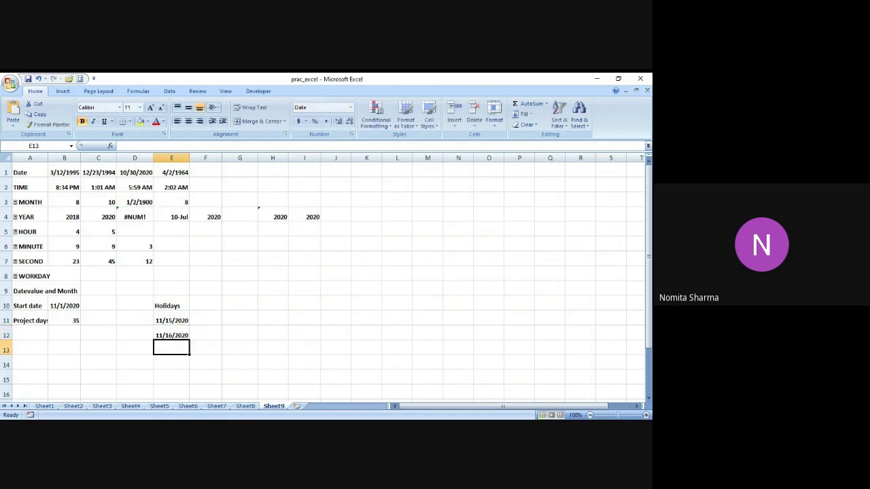
type("1")
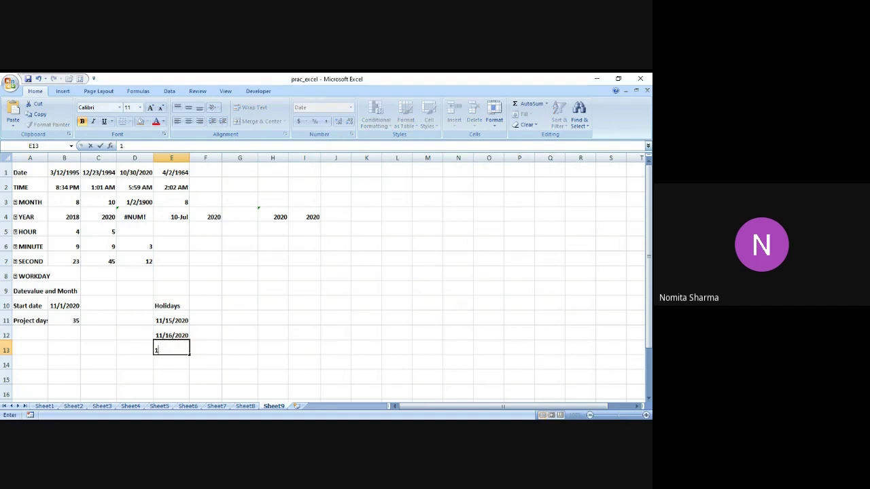
type("2/31/2020")
key("Return")
type("12/")
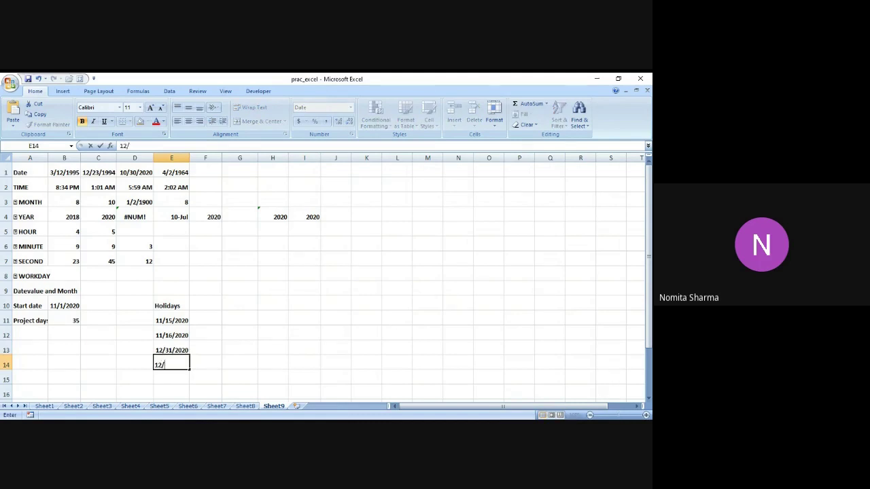
type("15/2020")
key("Return")
type("1")
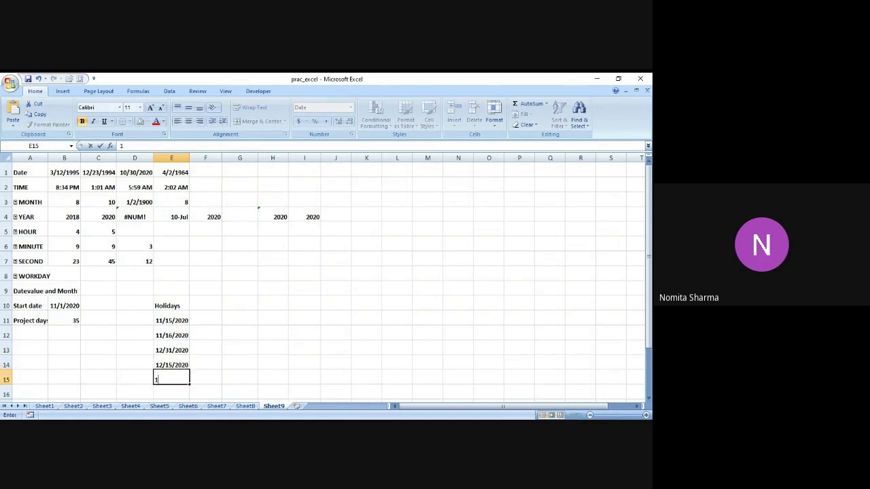
type("7/")
key("BackSpace")
key("BackSpace")
key("BackSpace")
type("2")
type("2/25")
key("Return")
key("Left")
key("Left")
key("Left")
key("Left")
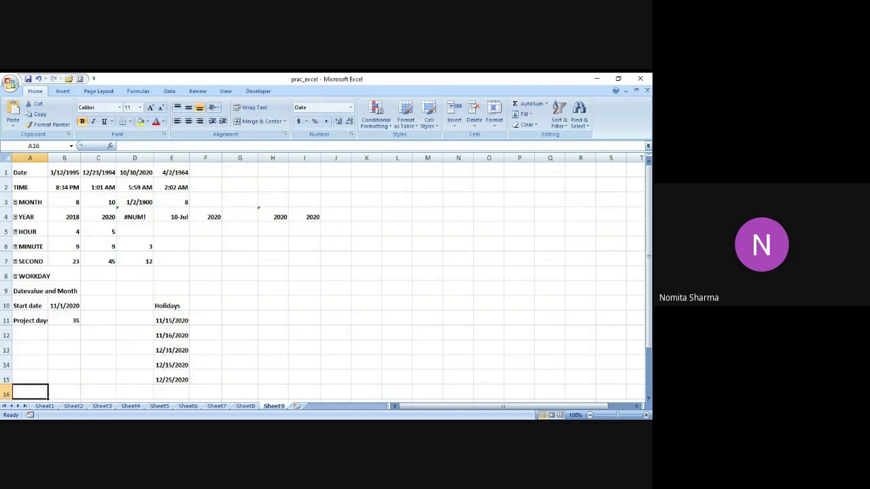
key("Up")
key("Up")
key("Up")
key("Up")
Label A13 'Finish date' and enter =WORKDAY(B10,35,E11:E15) in B13, returning 44187
key("Down")
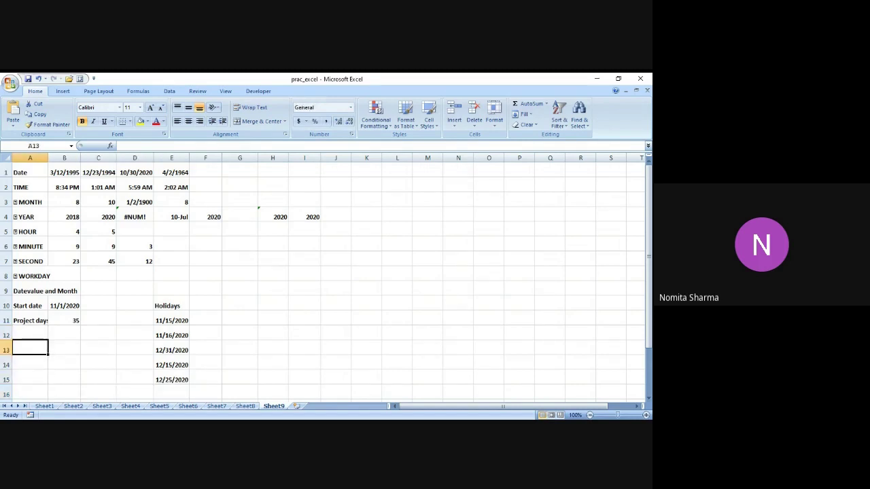
type("Fini")
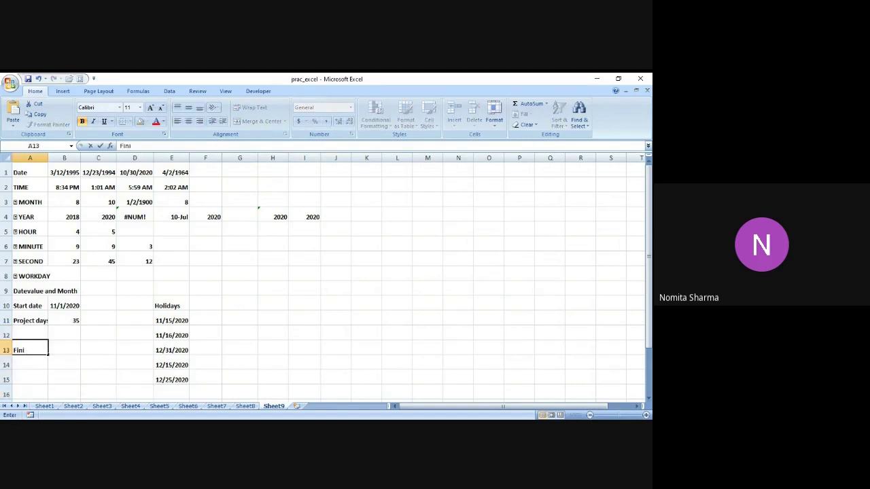
type("sh date")
key("Tab")
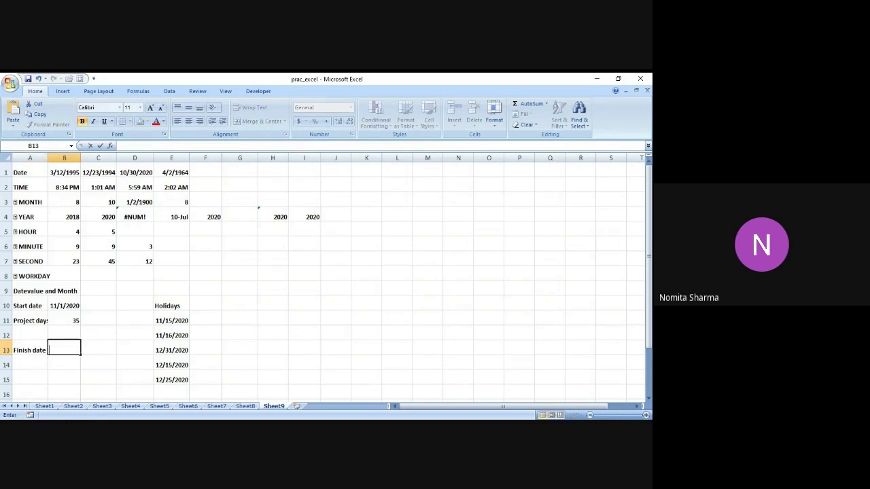
type("=wr")
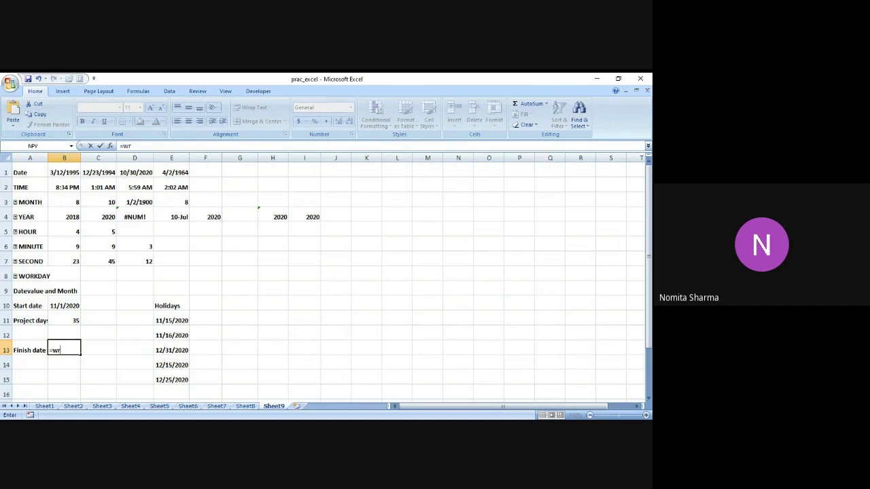
key("BackSpace")
type("ork")
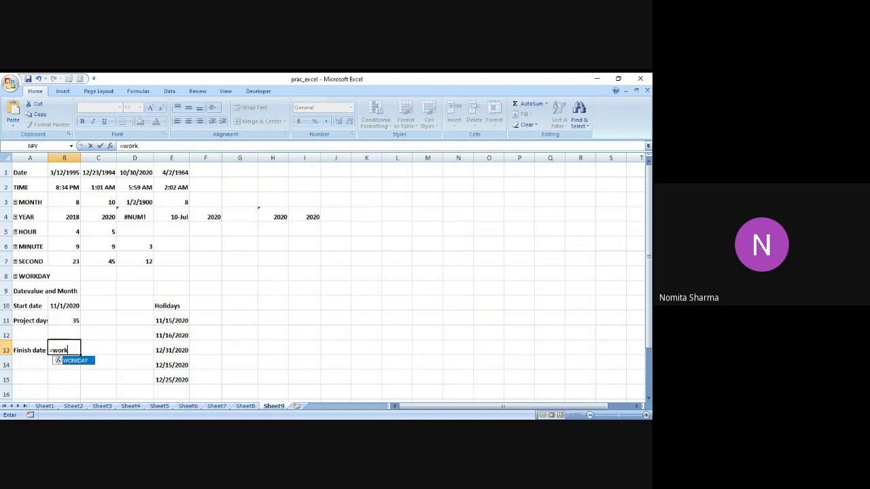
double_click(79, 362)
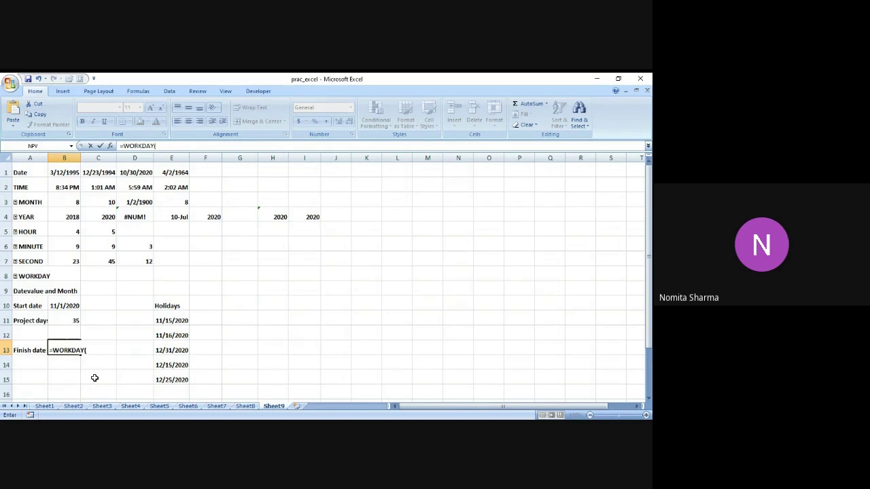
left_click(54, 306)
type(",35")
type(",")
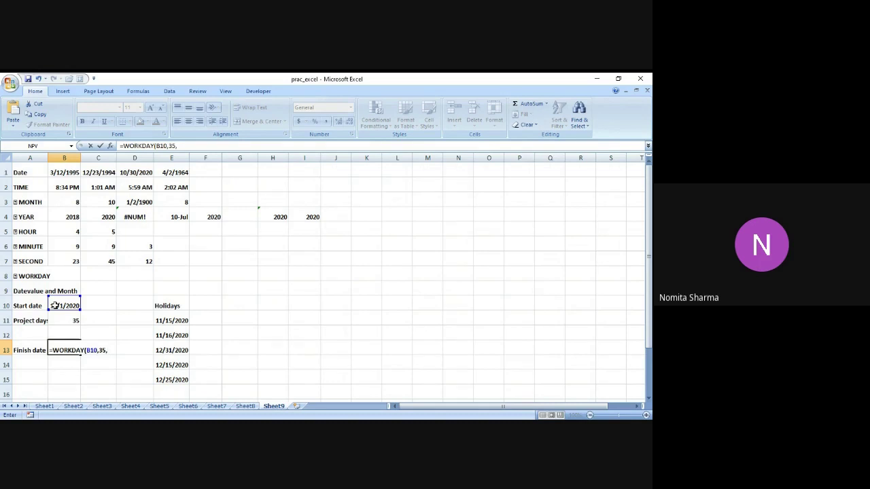
type("e11:e")
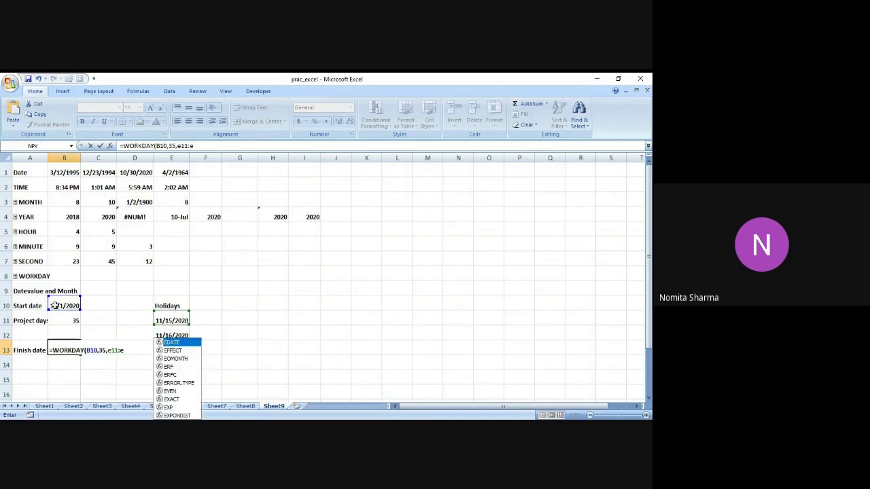
key("BackSpace")
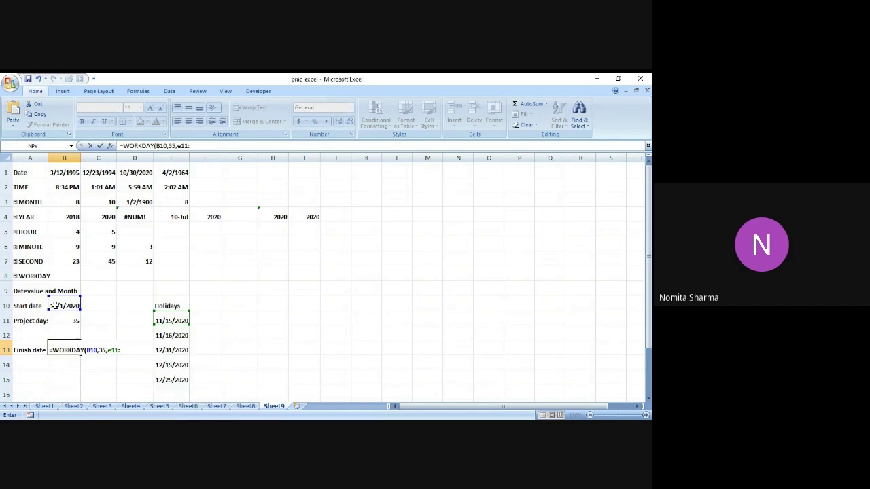
type("e1")
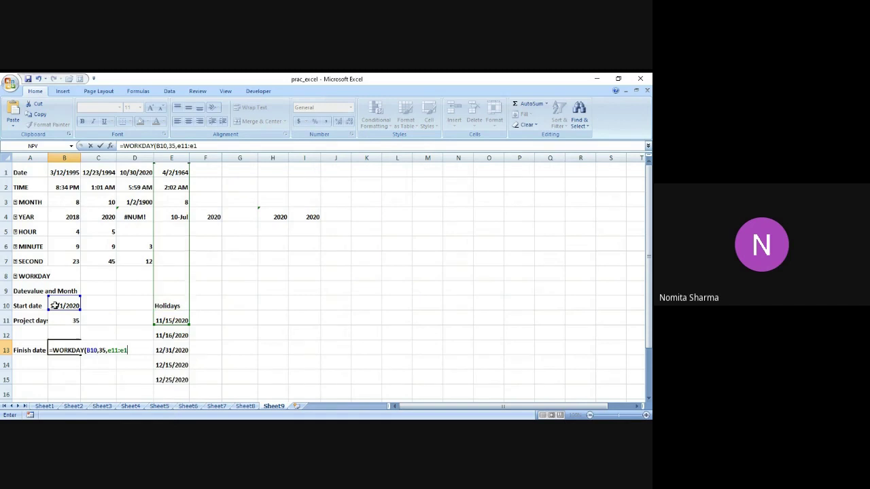
type("5)")
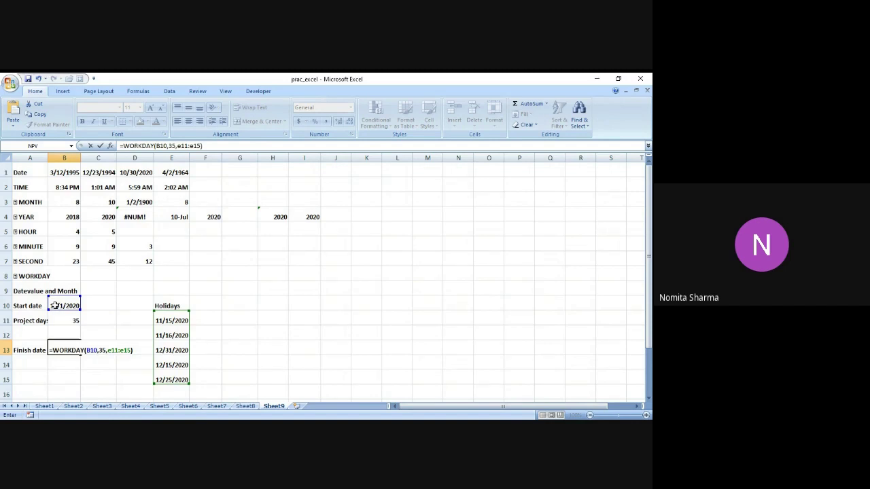
key("Return")
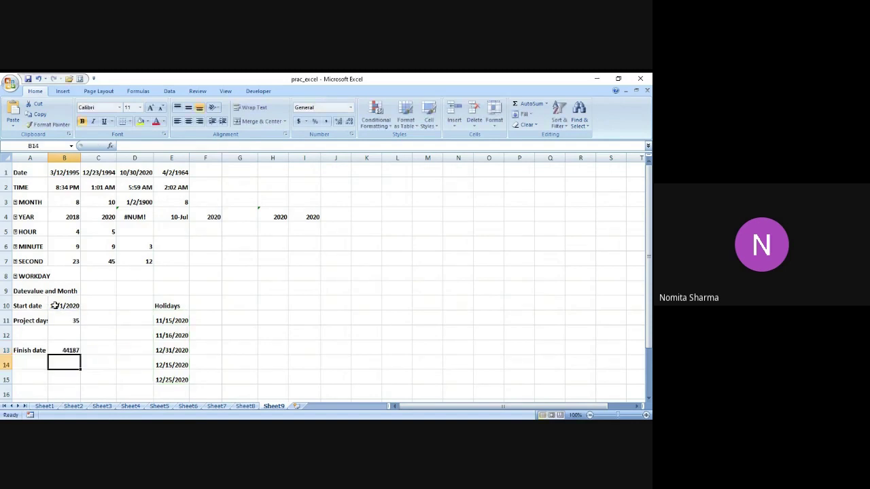
Apply a Date number format to B13 so the finish date shows 12/22/2020
key("Up")
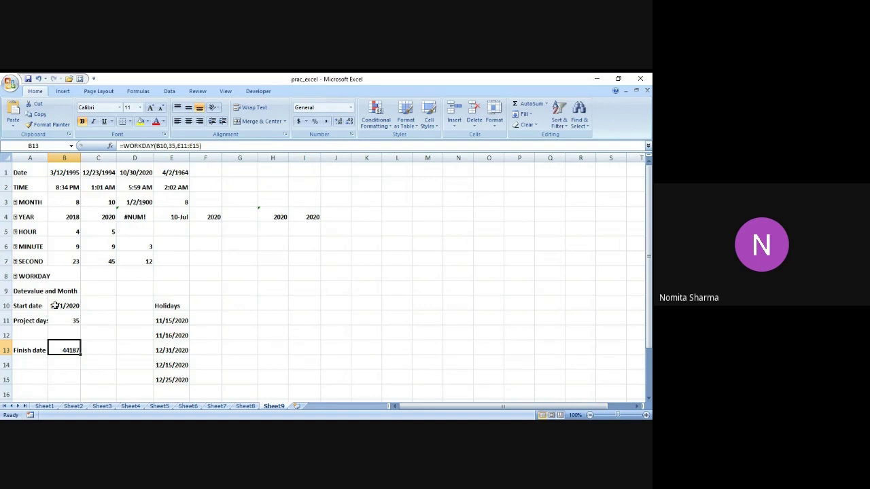
right_click(58, 349)
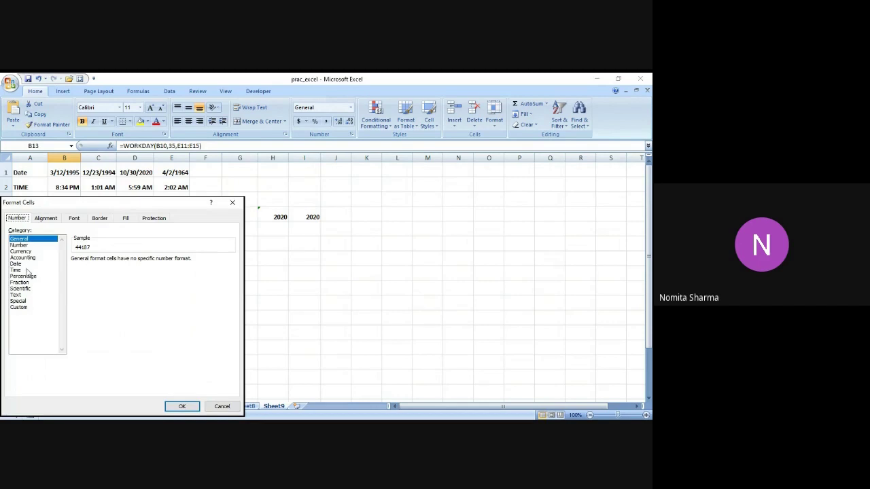
left_click(24, 264)
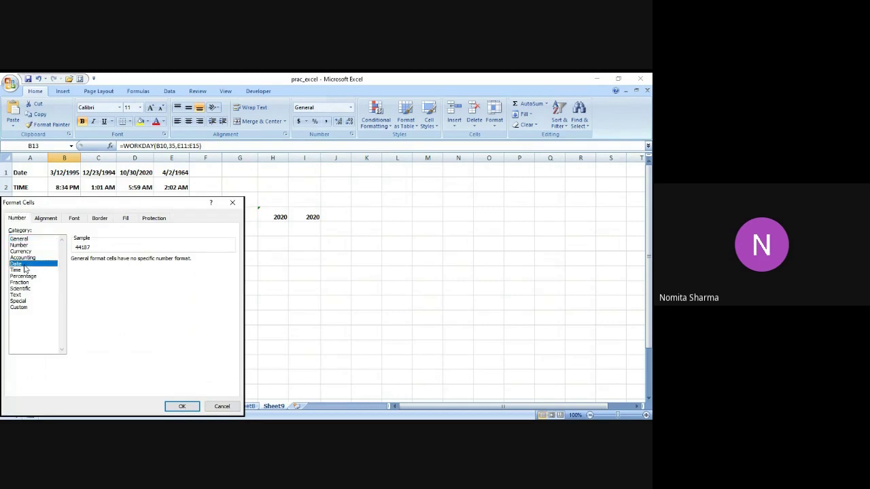
left_click(182, 407)
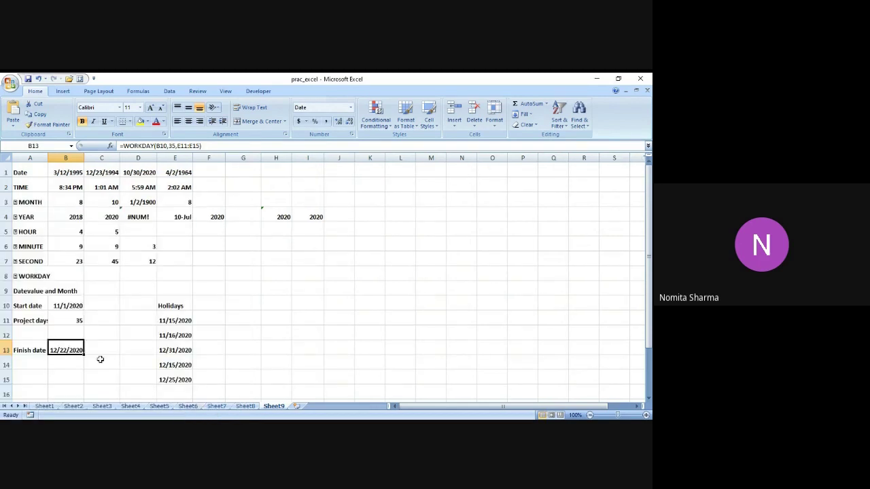
left_click(62, 365)
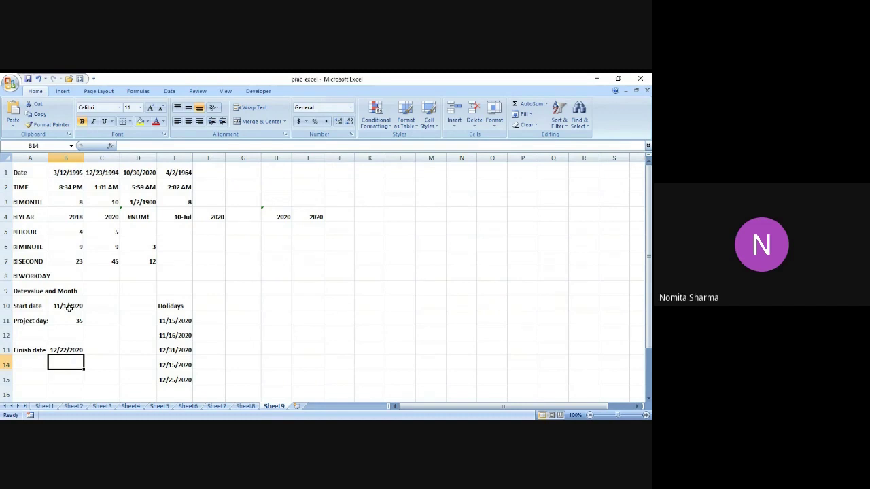
Change Project days in B11 to 45 and reference B11 in B13, giving 1/7/2021
left_click(75, 350)
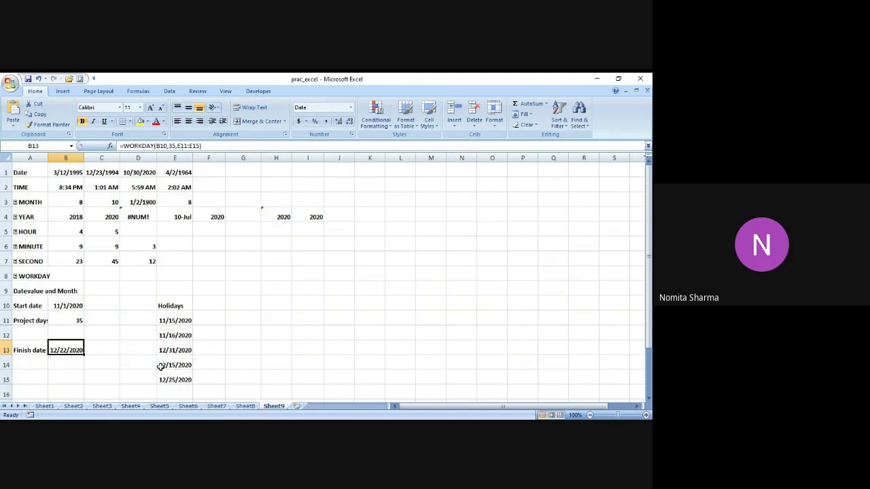
left_click(73, 319)
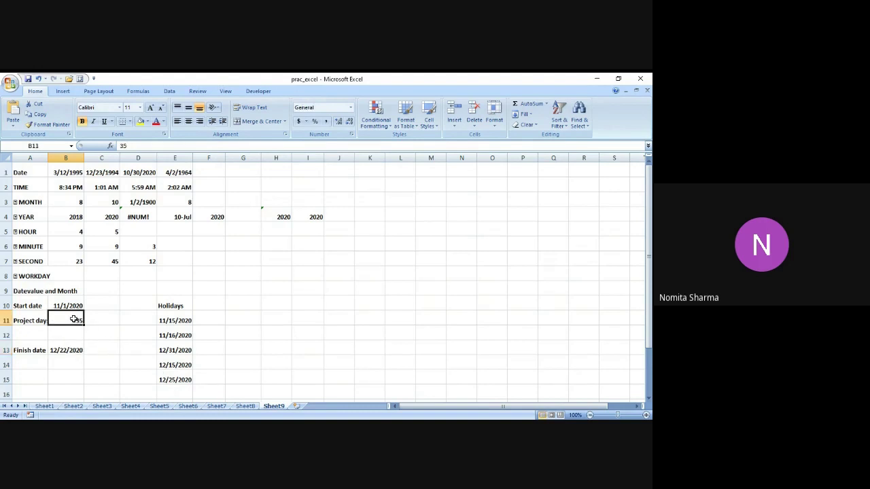
type("40")
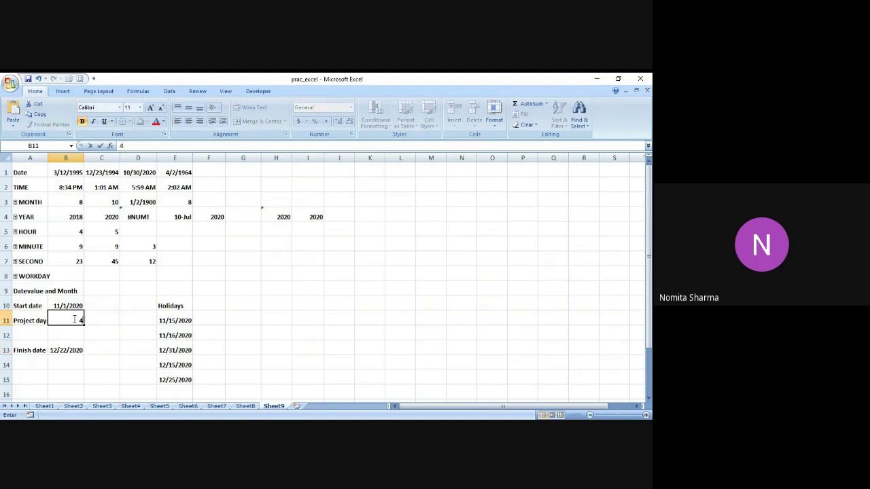
key("BackSpace")
key("BackSpace")
type("45")
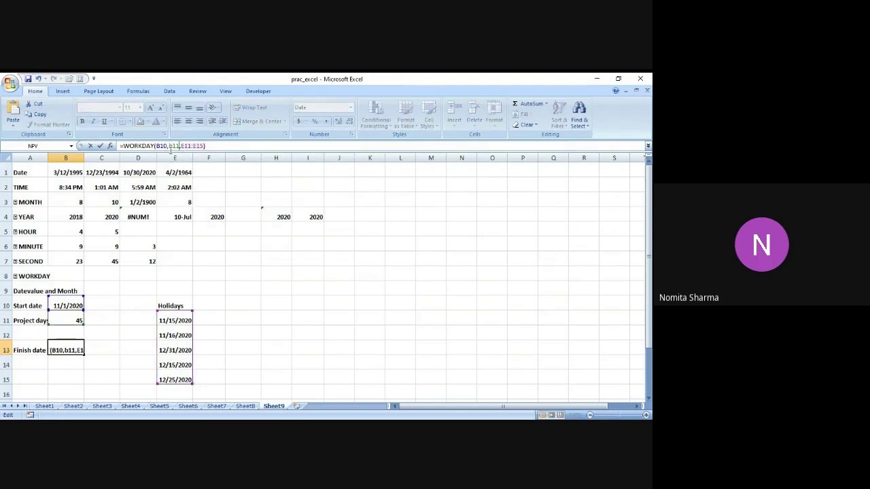
key("ctrl+Return")
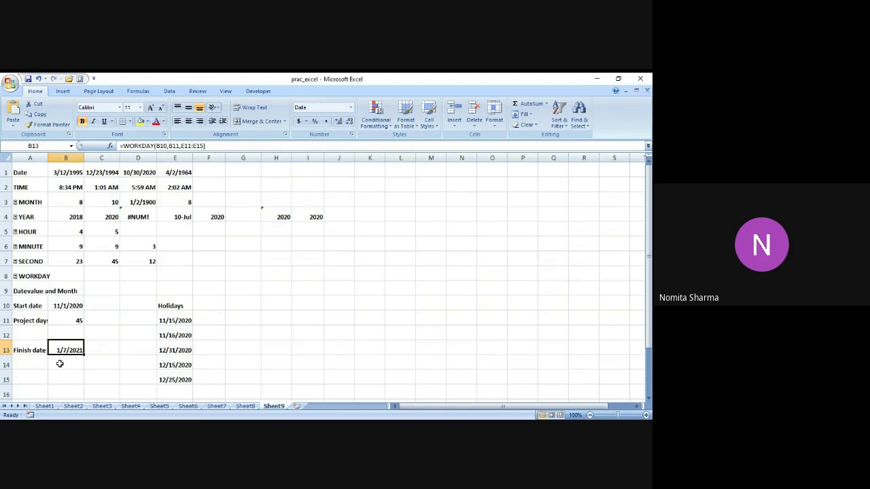
key("Right")
key("Left")
Type the label 'Month' in H7 and begin =month("1-Oct-2020" in I7
right_click(60, 350)
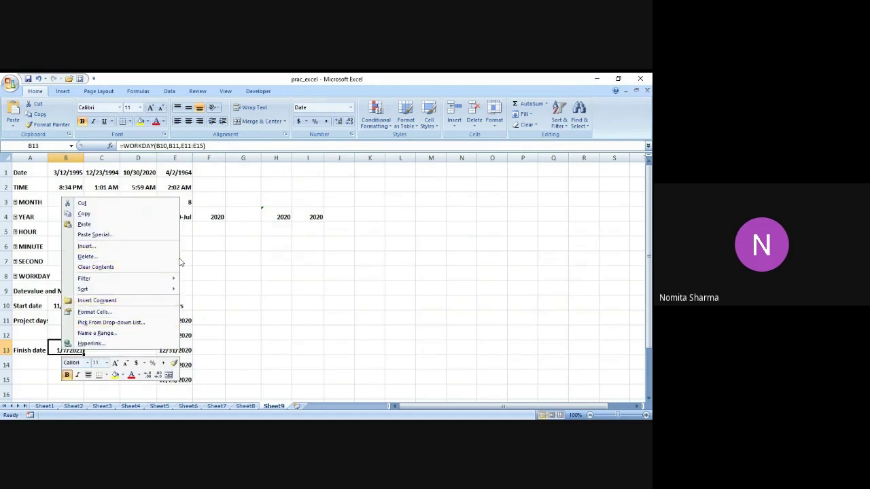
left_click(262, 260)
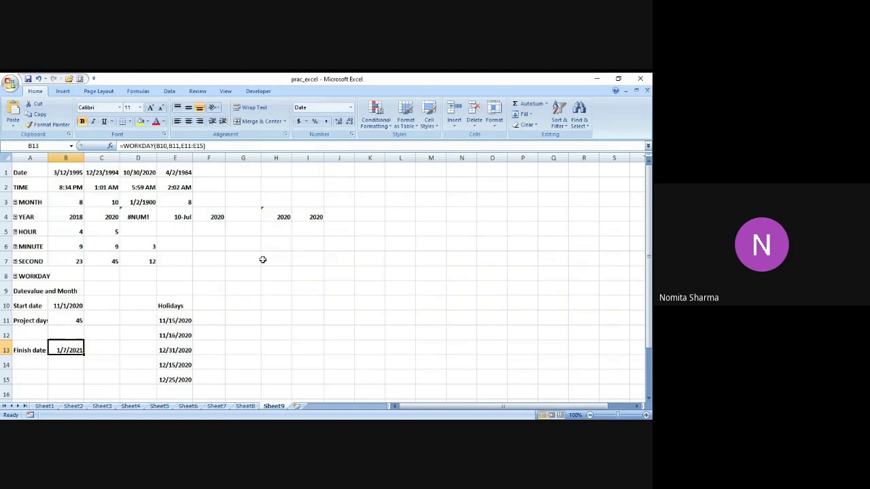
left_click(262, 260)
type("Month")
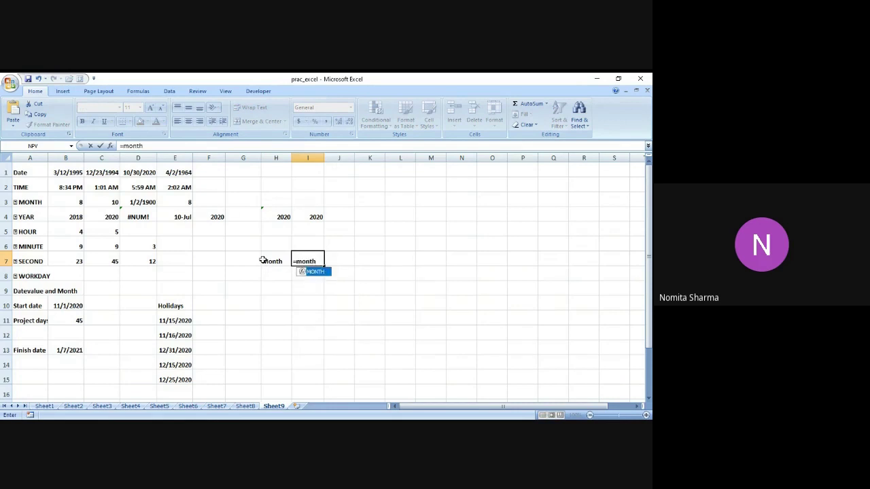
type("(")
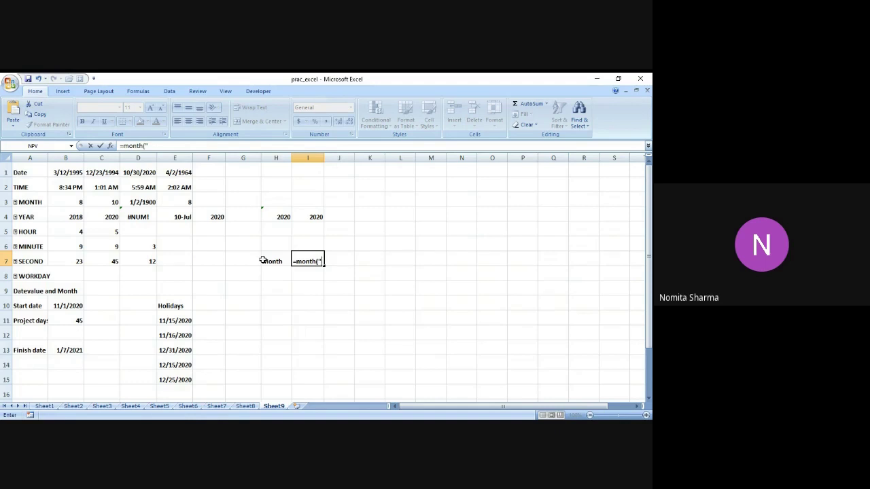
type("\"1-oct")
key("BackSpace")
key("BackSpace")
key("BackSpace")
key("BackSpace")
type("Oct-2020\"")
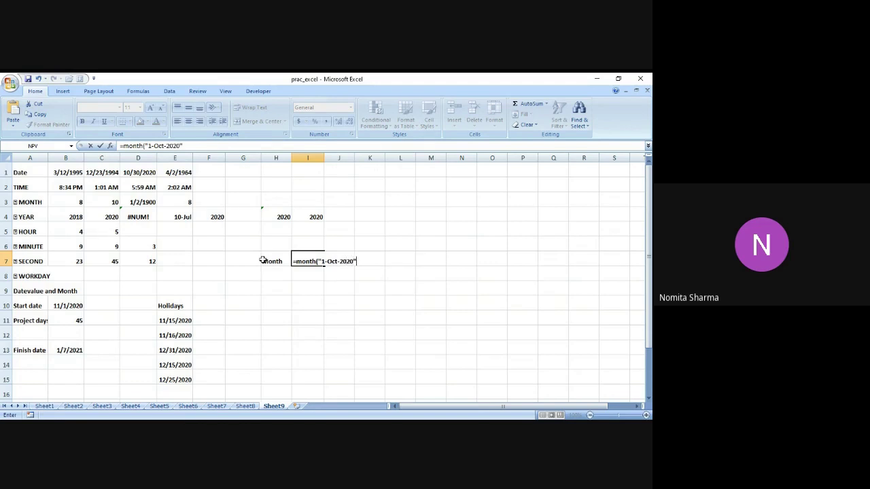